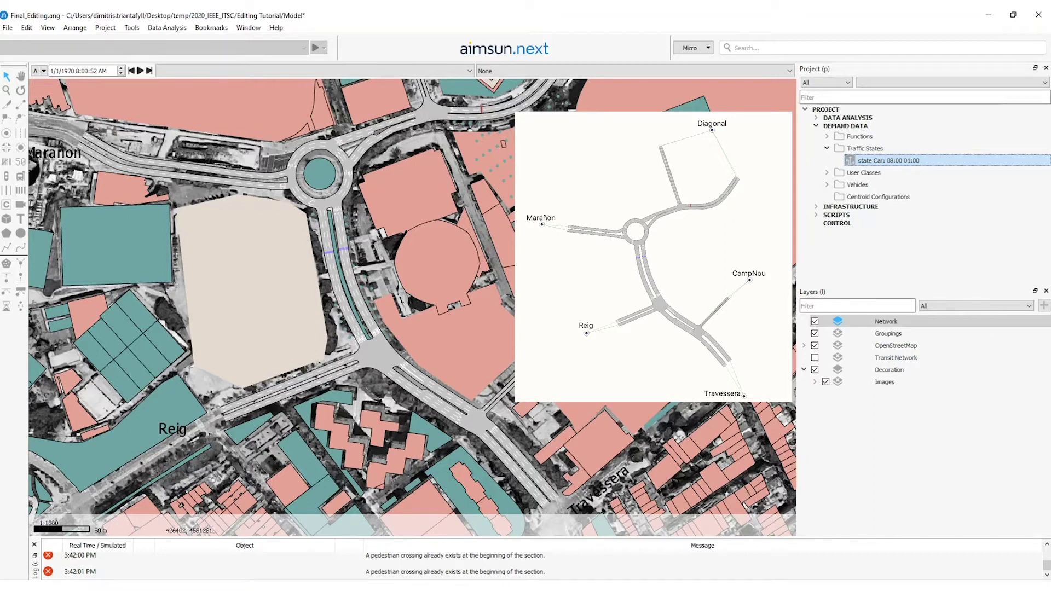
Place a centroid on the network map with the Create a Centroid tool.
{"action": "left_click", "coordinate": [6, 134]}
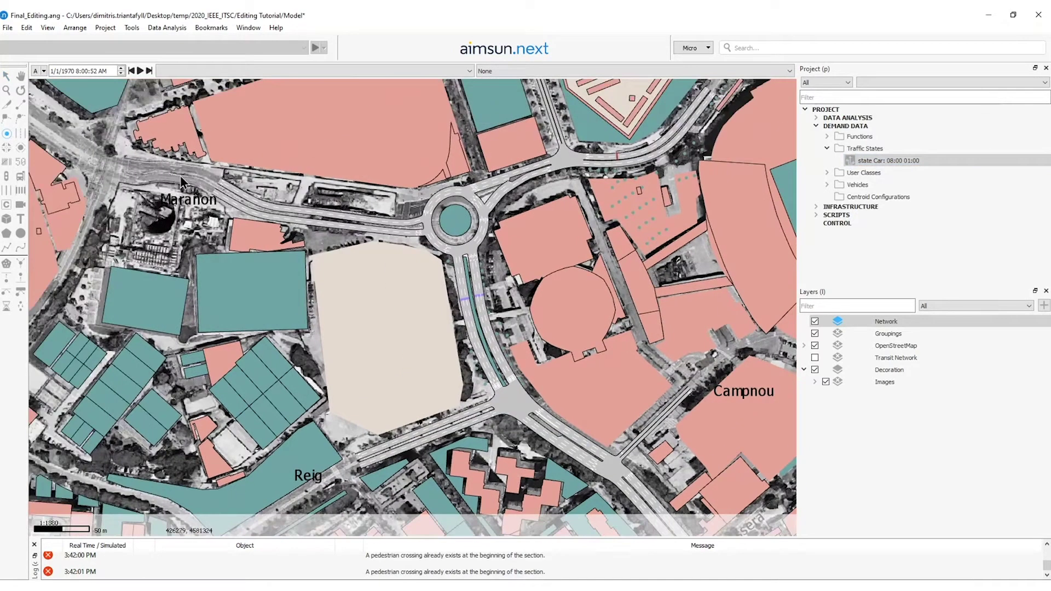
{"action": "left_click", "coordinate": [177, 168]}
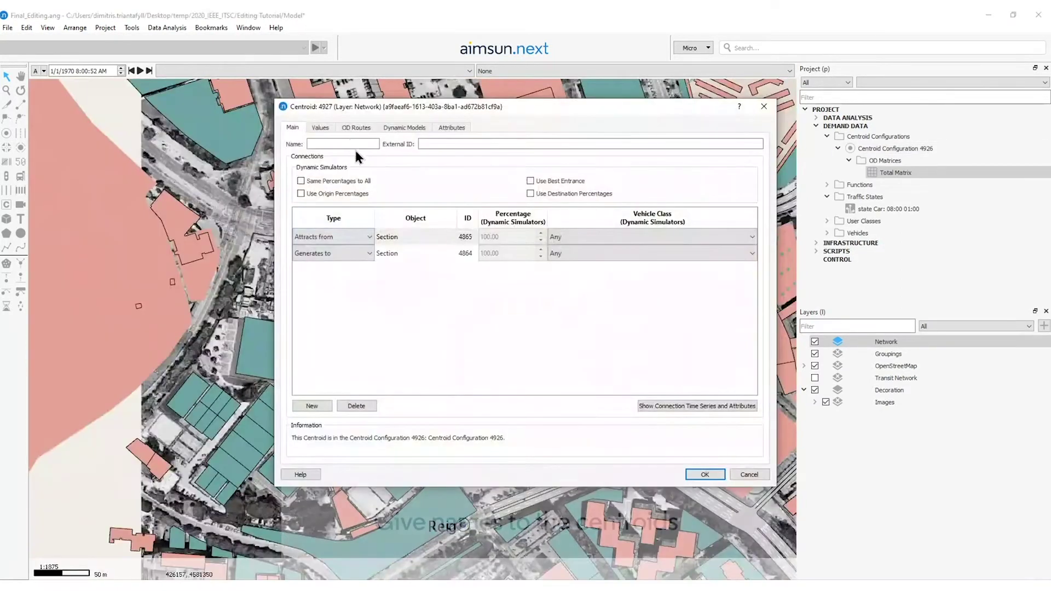
Enter the names Maranon, Reig and Campnou for three centroids, confirming each.
{"action": "type", "text": "Maranon"}
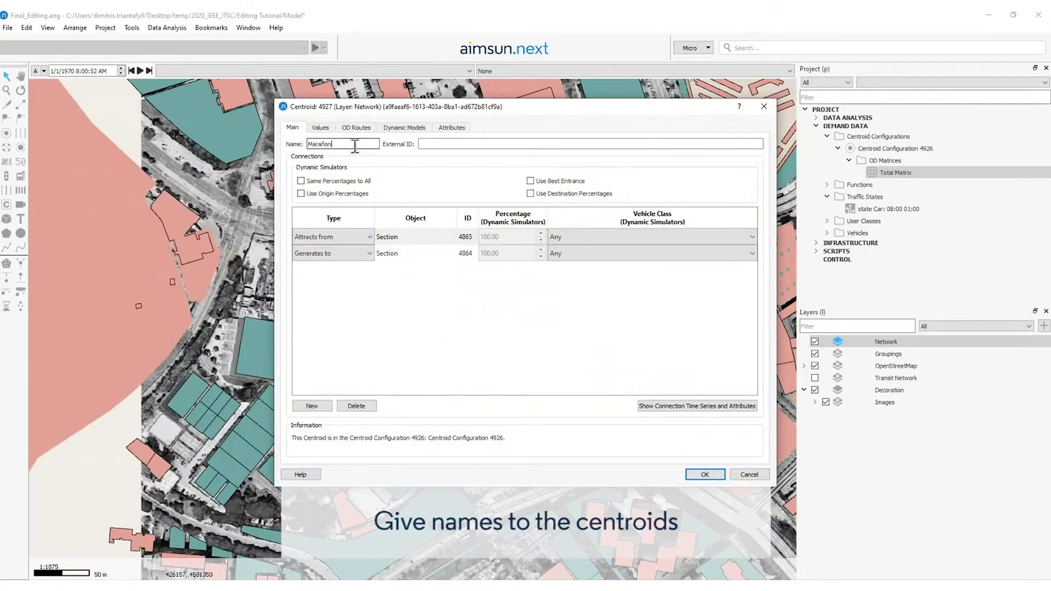
{"action": "key", "text": "Return"}
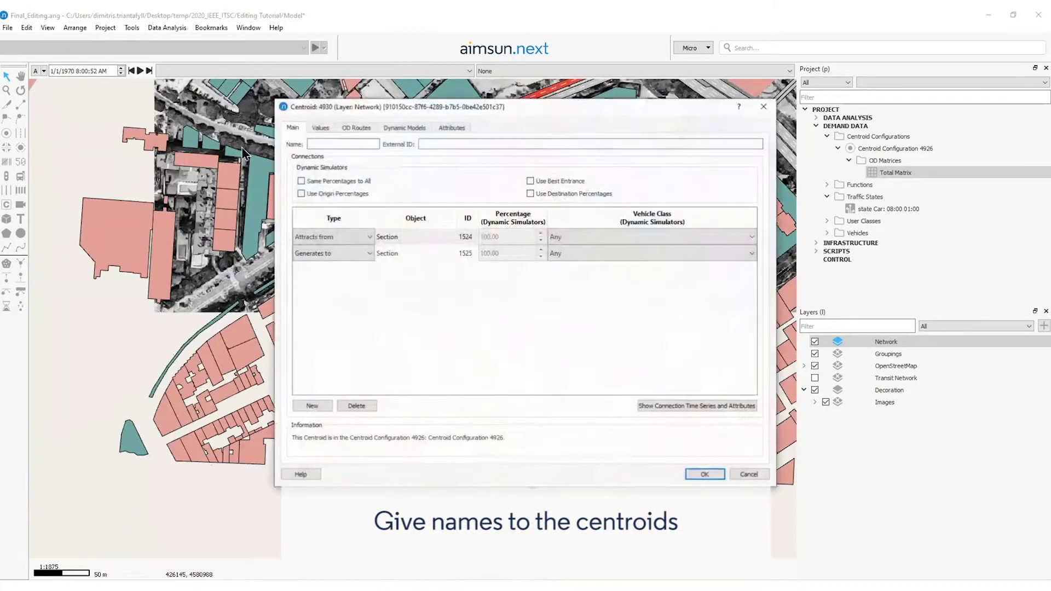
{"action": "type", "text": "Reig"}
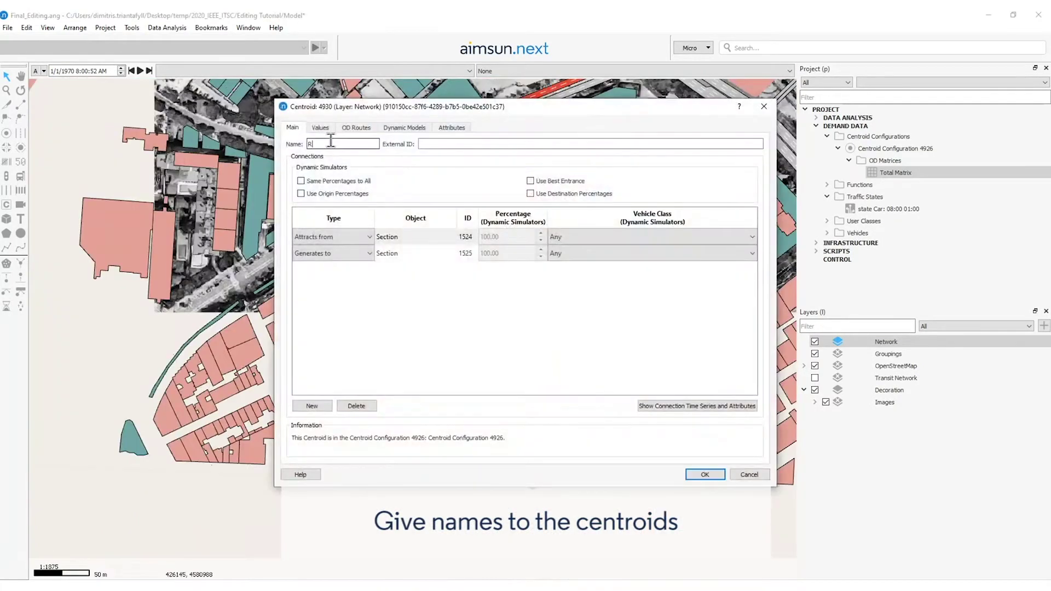
{"action": "key", "text": "Return"}
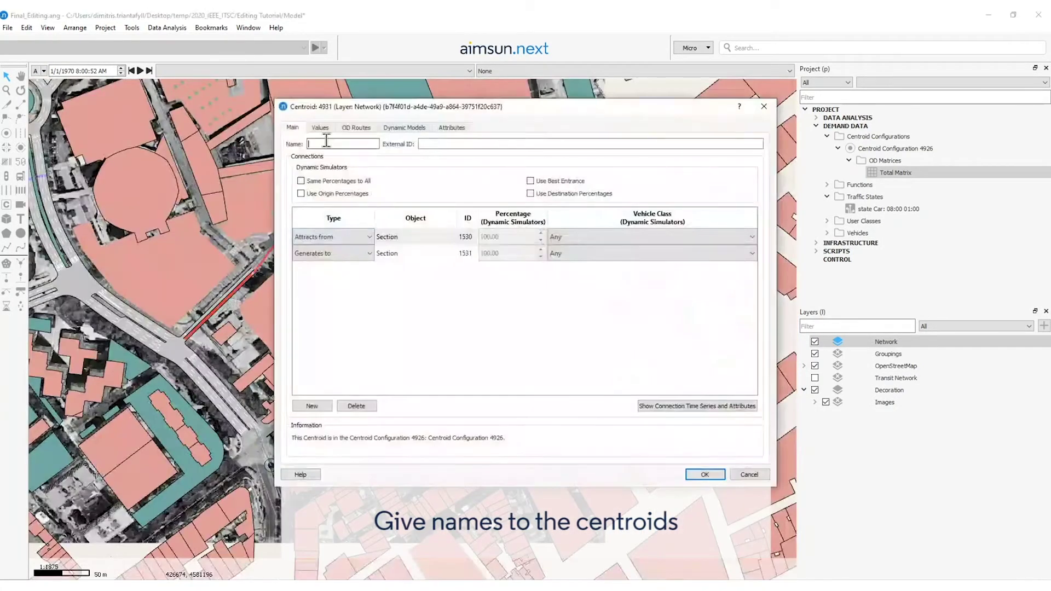
{"action": "type", "text": "Campnou"}
{"action": "key", "text": "Return"}
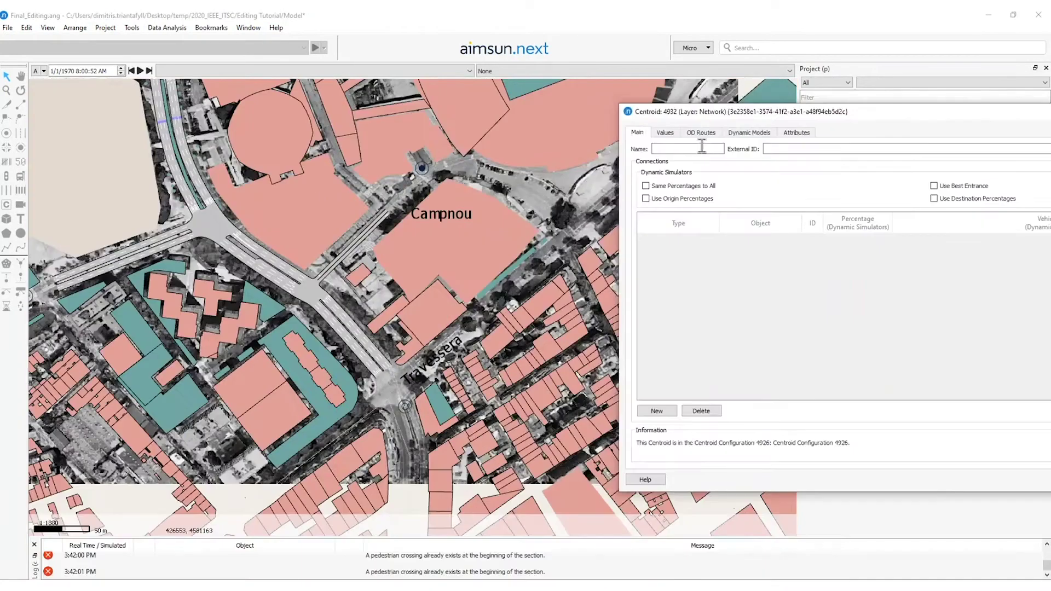
Name the centroid Travessera and connect it to its neighbouring road section.
{"action": "type", "text": "Travessers"}
{"action": "left_click_drag", "start_coordinate": [731, 116], "coordinate": [523, 11]}
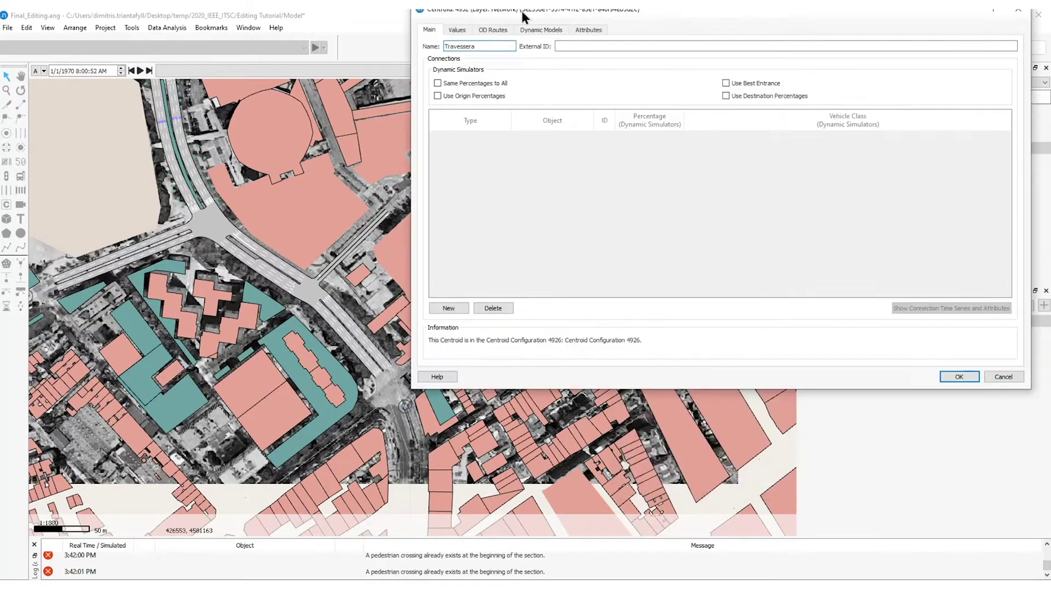
{"action": "left_click_drag", "start_coordinate": [410, 218], "coordinate": [556, 218]}
{"action": "left_click", "coordinate": [599, 351]}
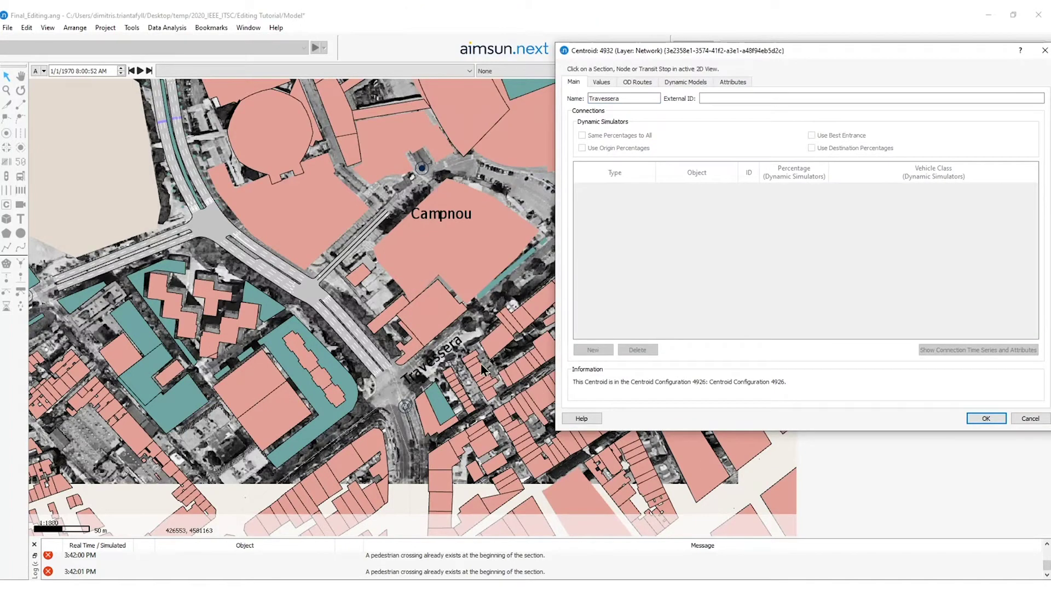
{"action": "left_click", "coordinate": [375, 367]}
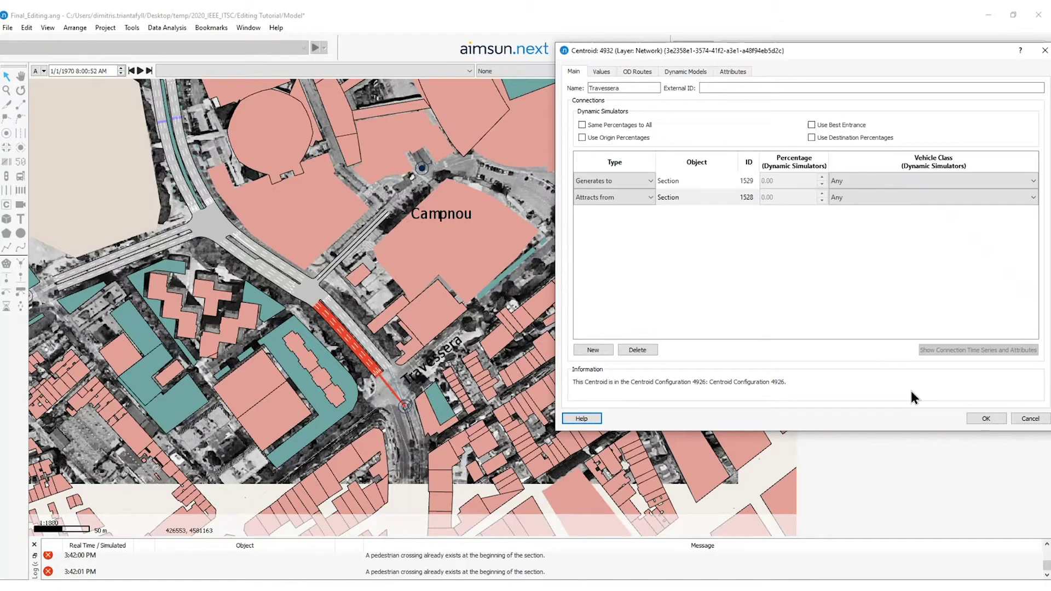
{"action": "left_click", "coordinate": [985, 419]}
Connect the Campnou centroid to road section 1530 and a second nearby section.
{"action": "double_click", "coordinate": [423, 170]}
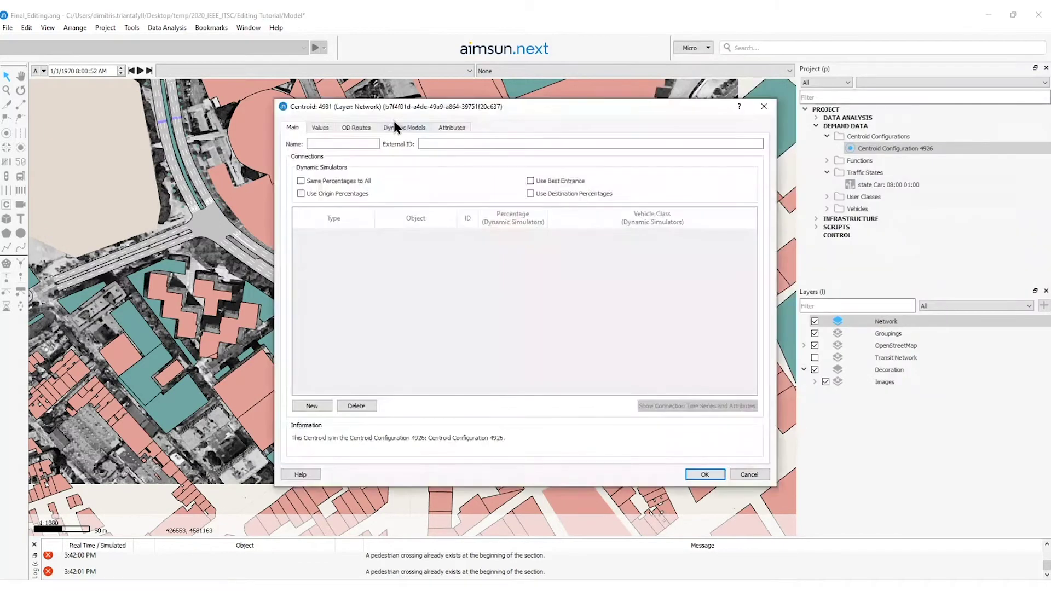
{"action": "left_click_drag", "start_coordinate": [394, 102], "coordinate": [601, 106]}
{"action": "left_click", "coordinate": [526, 405]}
{"action": "scroll", "coordinate": [412, 243], "scroll_direction": "up", "scroll_amount": 2}
{"action": "left_click", "coordinate": [329, 151]}
{"action": "left_click", "coordinate": [513, 406]}
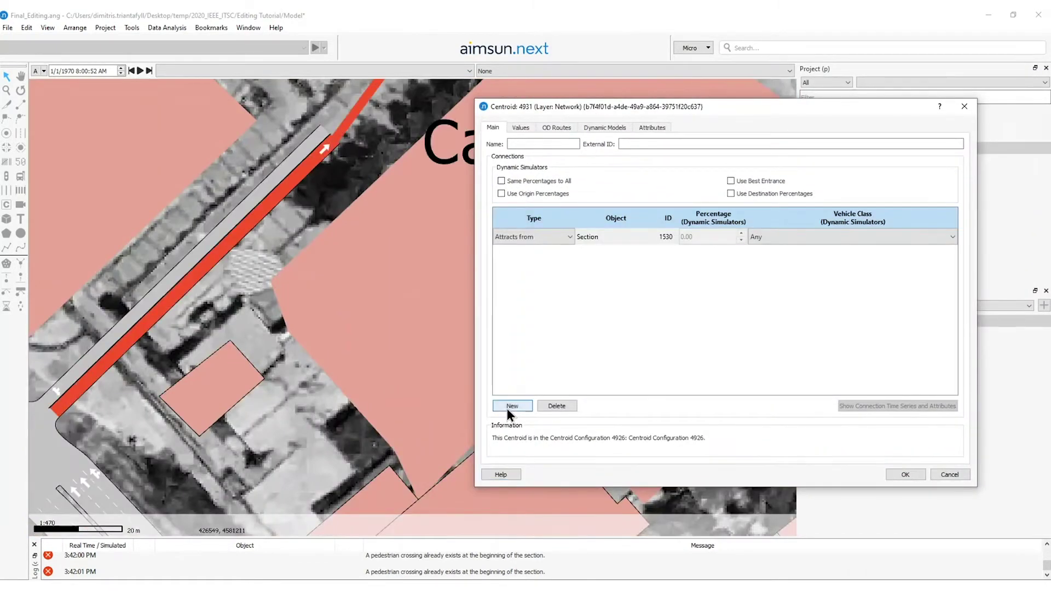
{"action": "left_click", "coordinate": [310, 156]}
{"action": "left_click", "coordinate": [906, 475]}
{"action": "scroll", "coordinate": [515, 333], "scroll_direction": "down", "scroll_amount": 2}
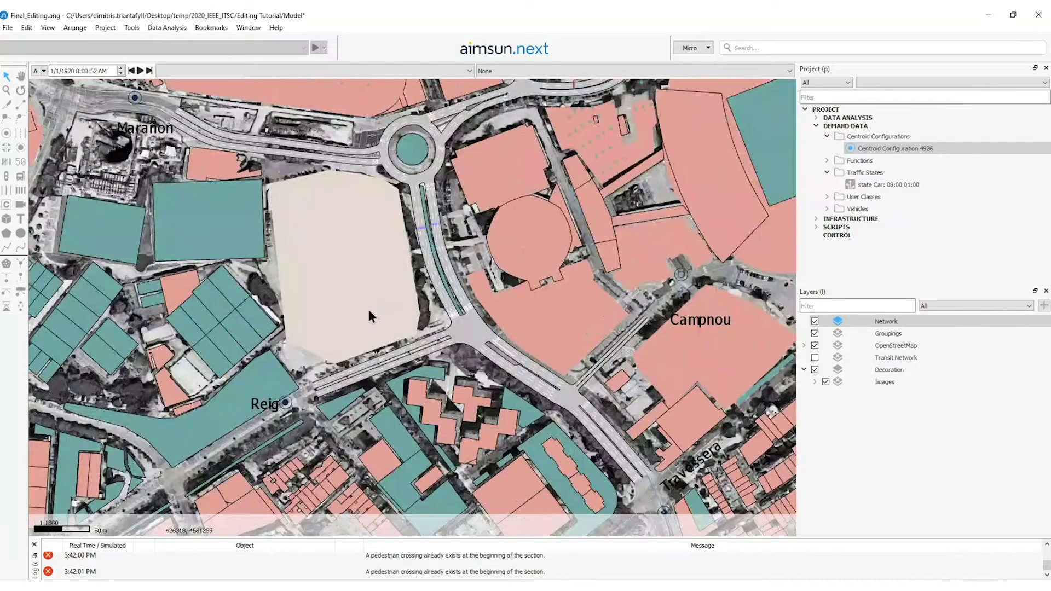
Link the Reig centroid to its adjacent road using Create Connections Between Objects.
{"action": "left_click_drag", "start_coordinate": [369, 310], "coordinate": [393, 237]}
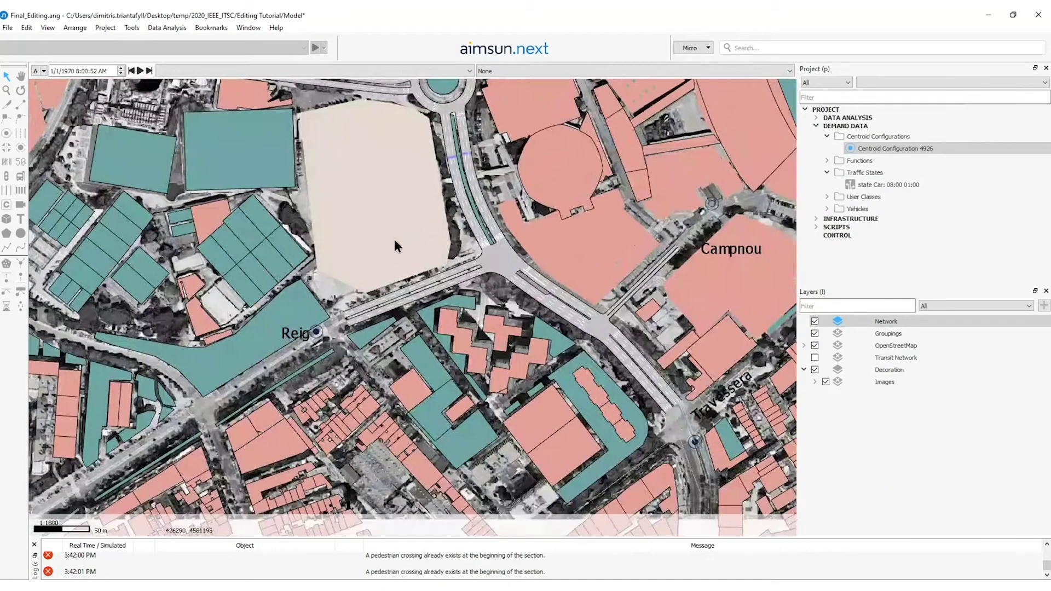
{"action": "left_click", "coordinate": [20, 107]}
{"action": "scroll", "coordinate": [327, 329], "scroll_direction": "up", "scroll_amount": 2}
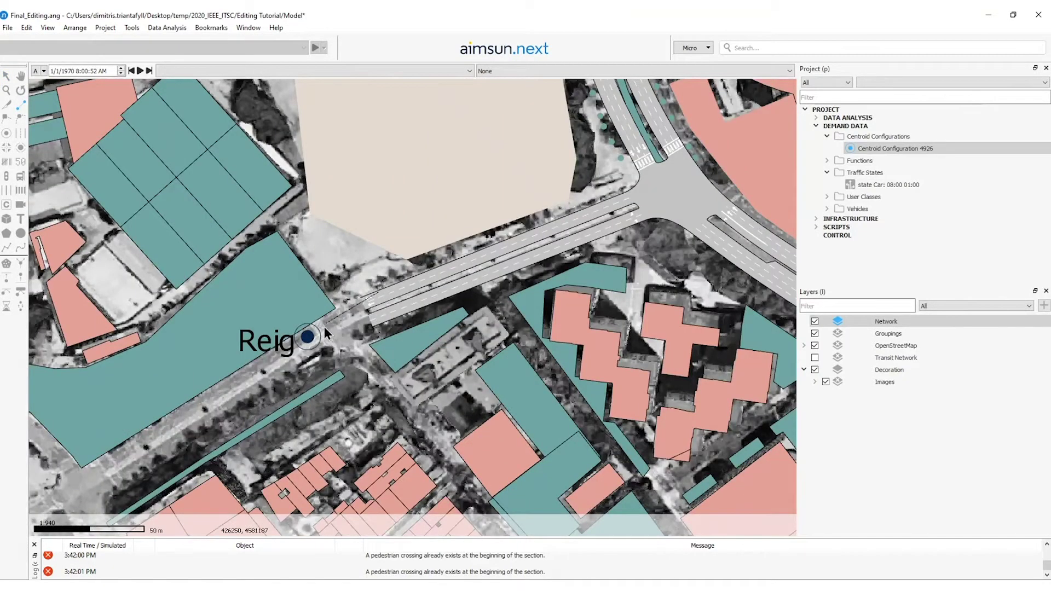
{"action": "left_click", "coordinate": [326, 330]}
{"action": "left_click_drag", "start_coordinate": [309, 338], "coordinate": [390, 325]}
{"action": "scroll", "coordinate": [379, 330], "scroll_direction": "down", "scroll_amount": 5}
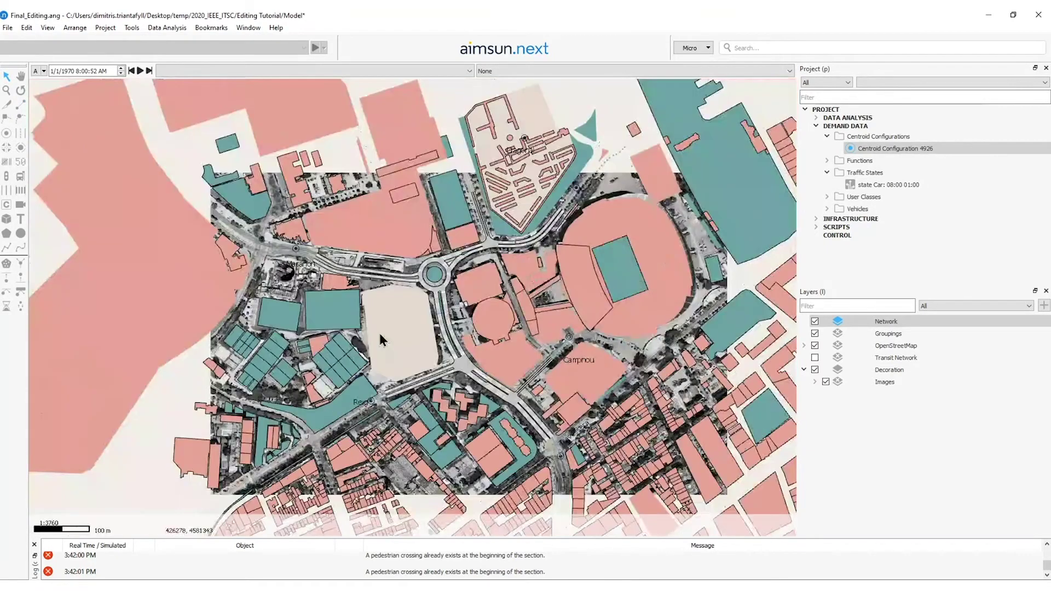
{"action": "scroll", "coordinate": [257, 249], "scroll_direction": "up", "scroll_amount": 5}
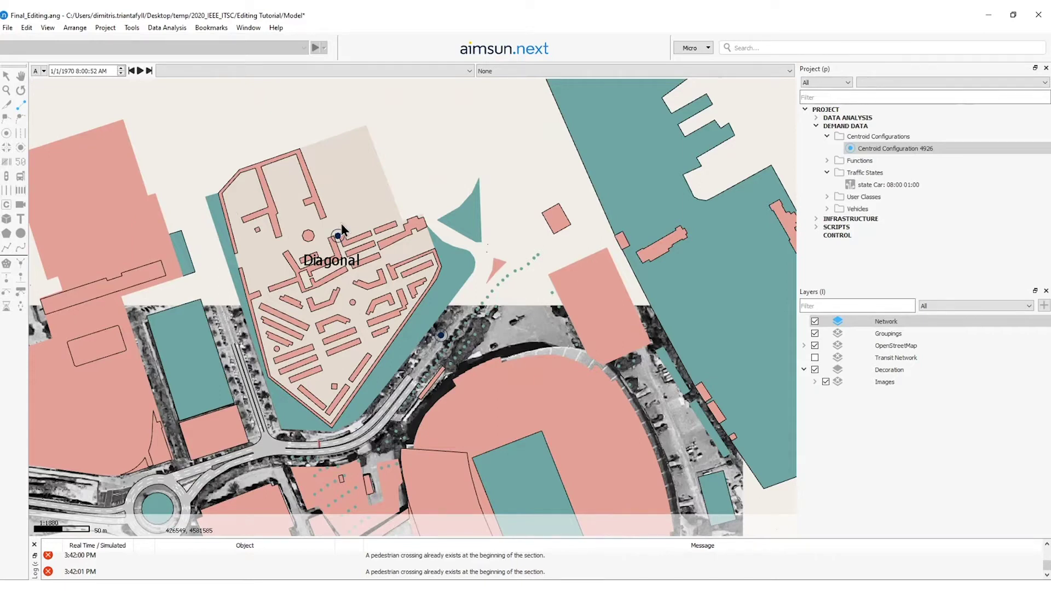
{"action": "mouse_move", "coordinate": [340, 239]}
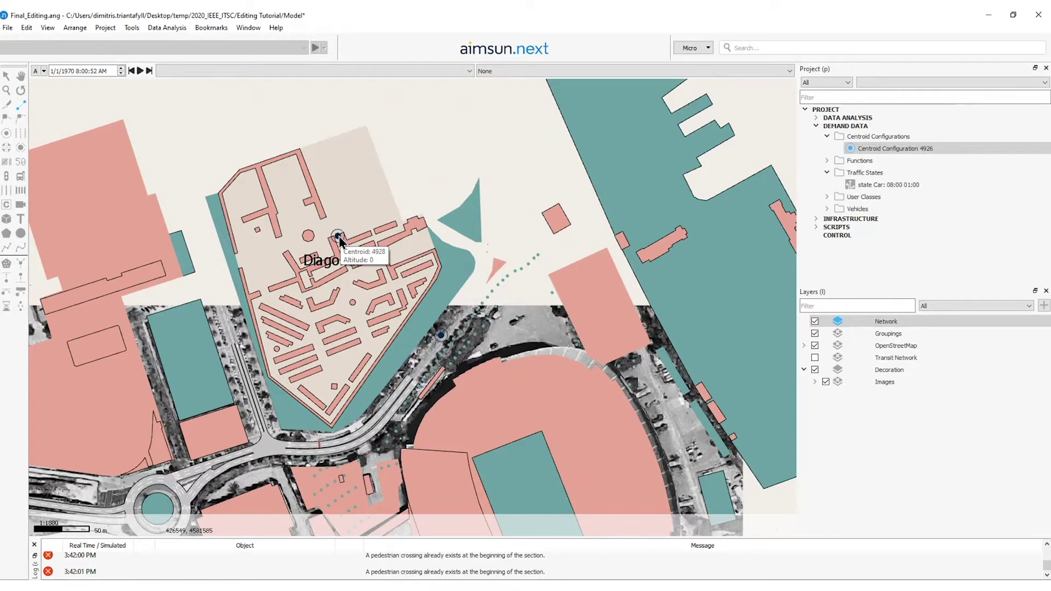
Connect the Diagonal centroid to road sections 1512, 1513, 1510 and 1511.
{"action": "double_click", "coordinate": [338, 240]}
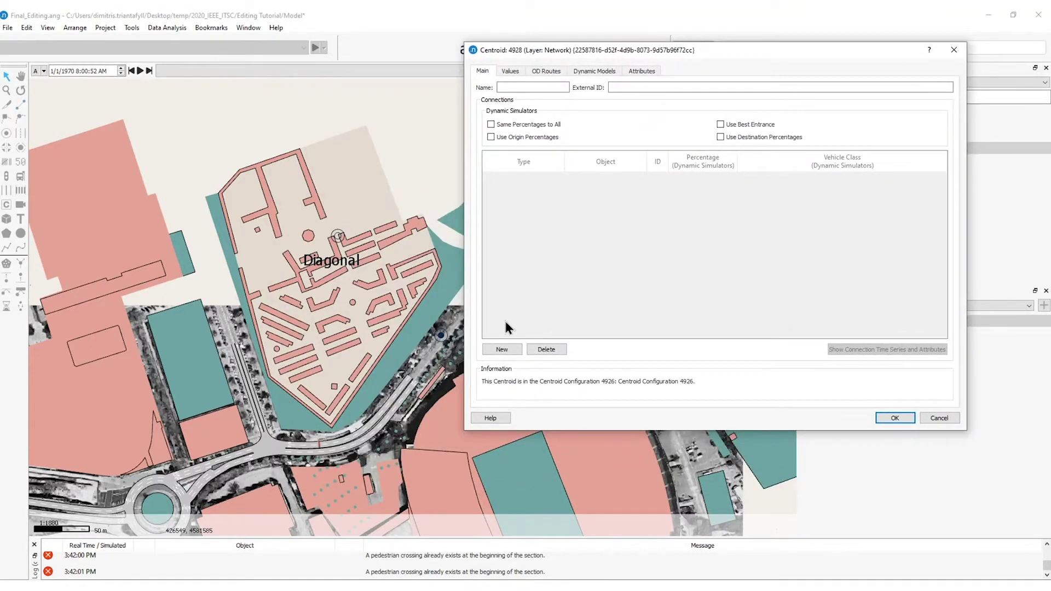
{"action": "left_click", "coordinate": [503, 350]}
{"action": "scroll", "coordinate": [237, 351], "scroll_direction": "up", "scroll_amount": 2}
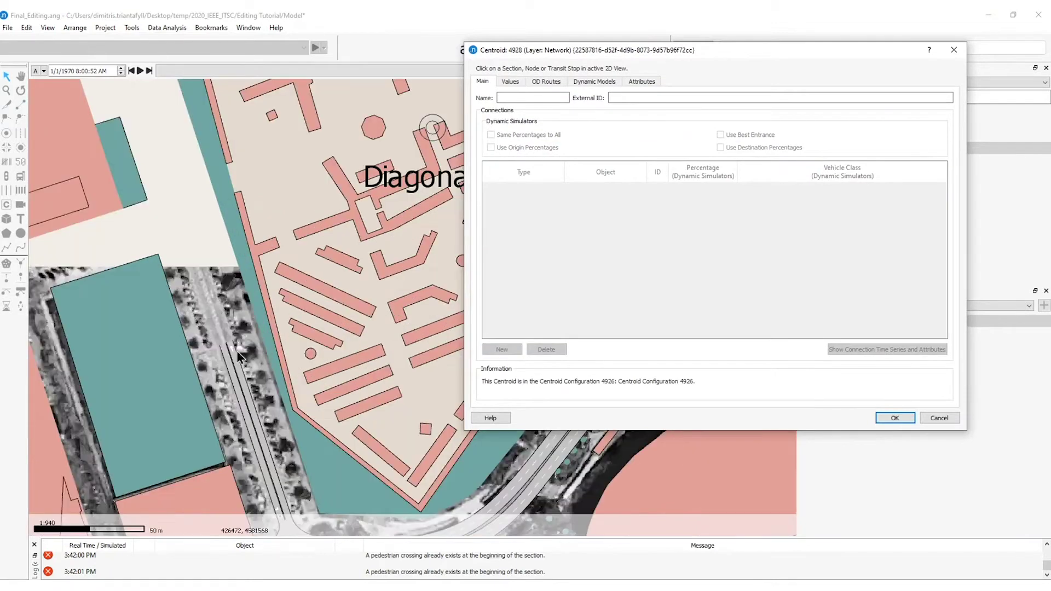
{"action": "left_click", "coordinate": [234, 352]}
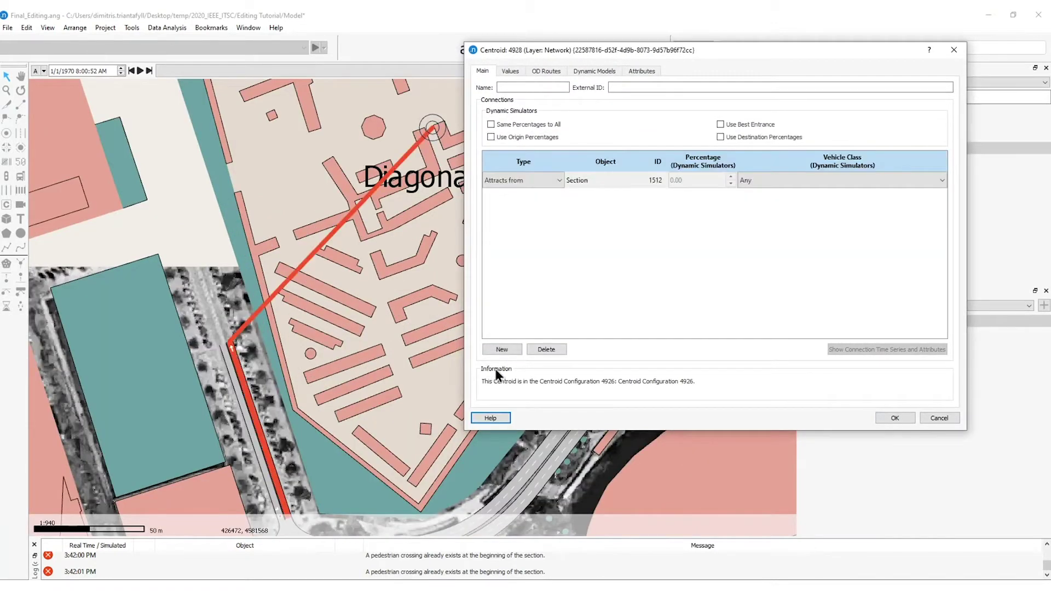
{"action": "left_click", "coordinate": [229, 361]}
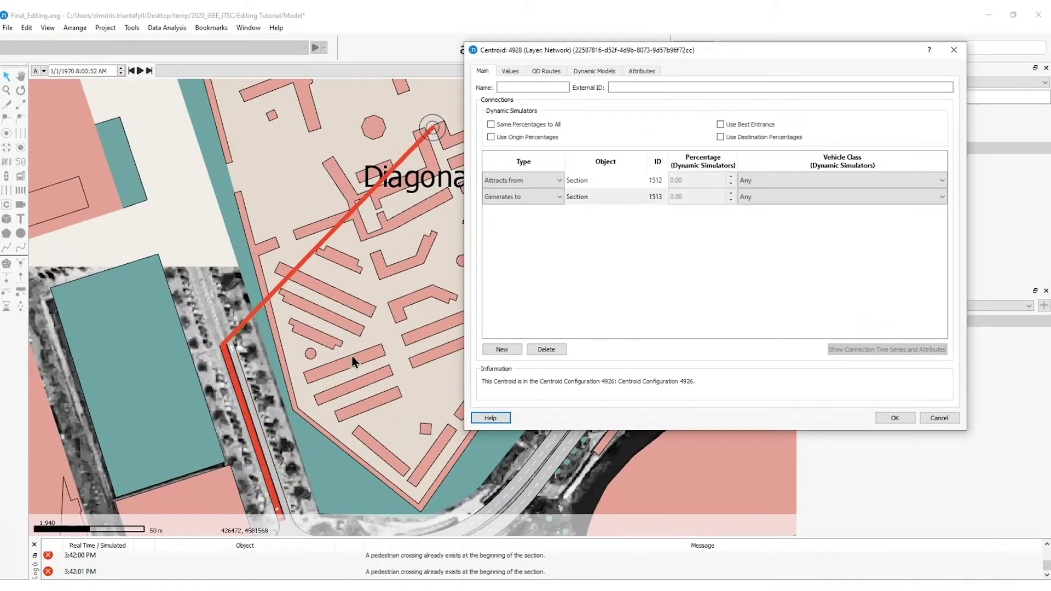
{"action": "left_click", "coordinate": [502, 349]}
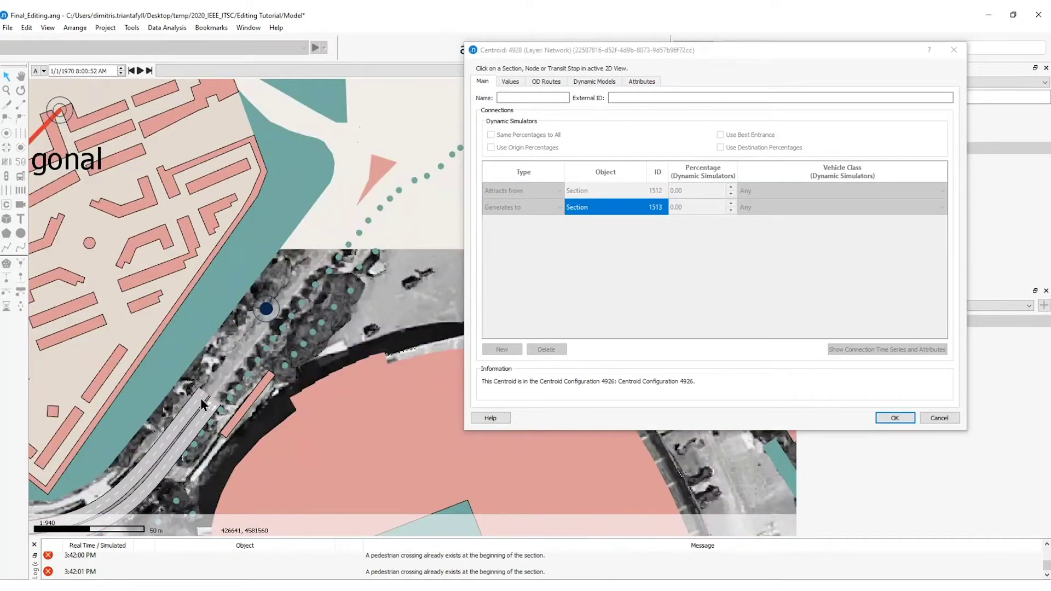
{"action": "left_click", "coordinate": [201, 399]}
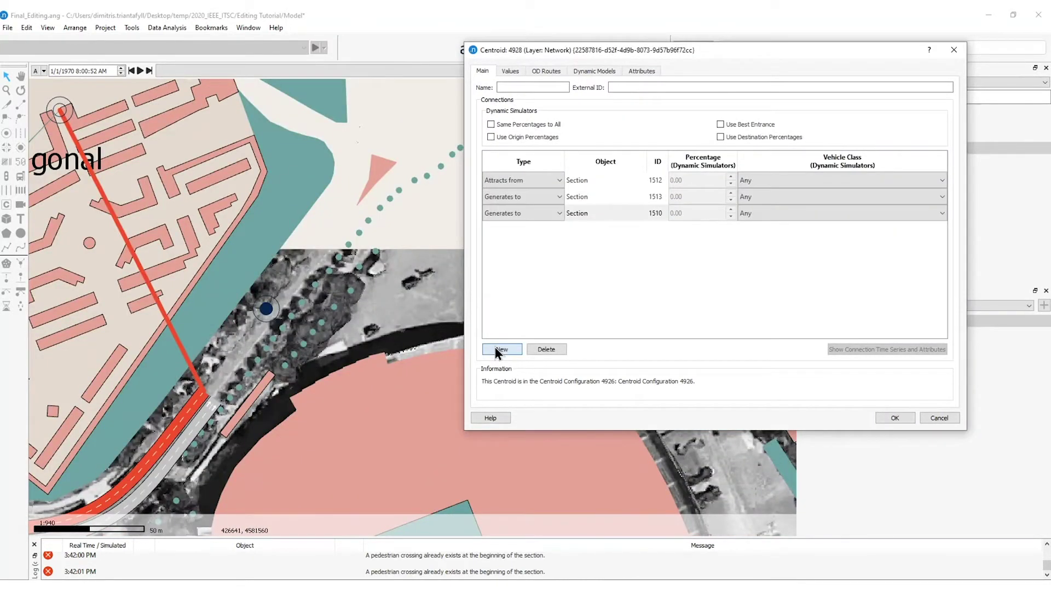
{"action": "left_click", "coordinate": [495, 349]}
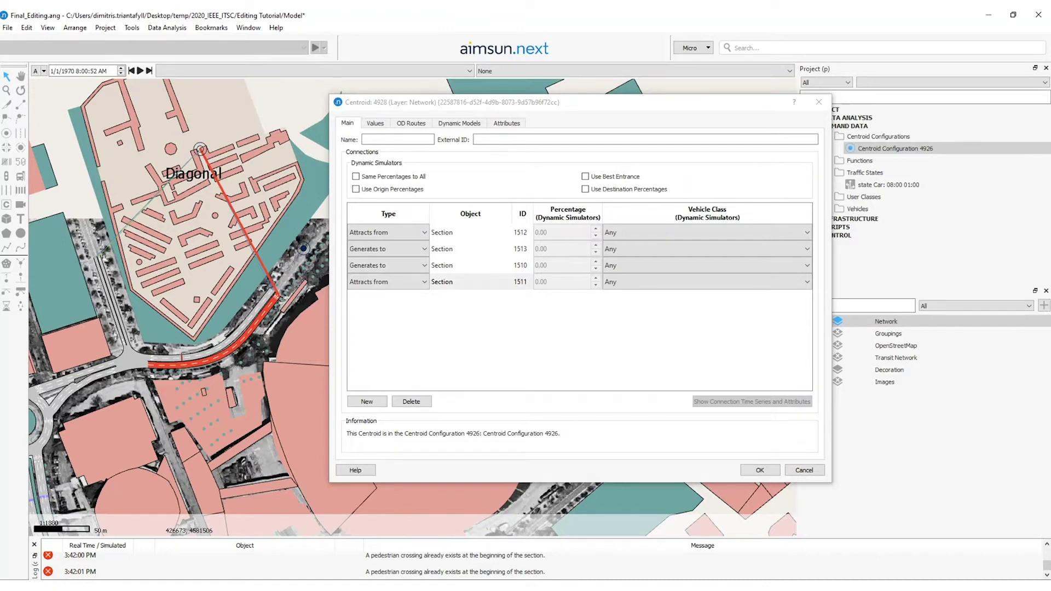
Enable origin percentages and give section 1510 90% and section 1513 10%.
{"action": "left_click", "coordinate": [357, 189]}
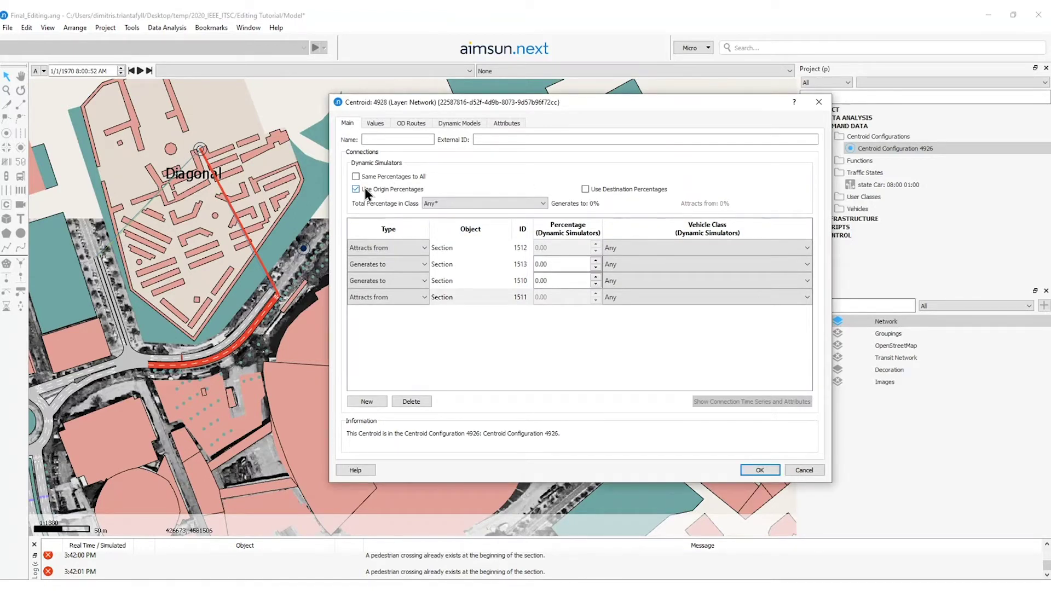
{"action": "left_click", "coordinate": [551, 281]}
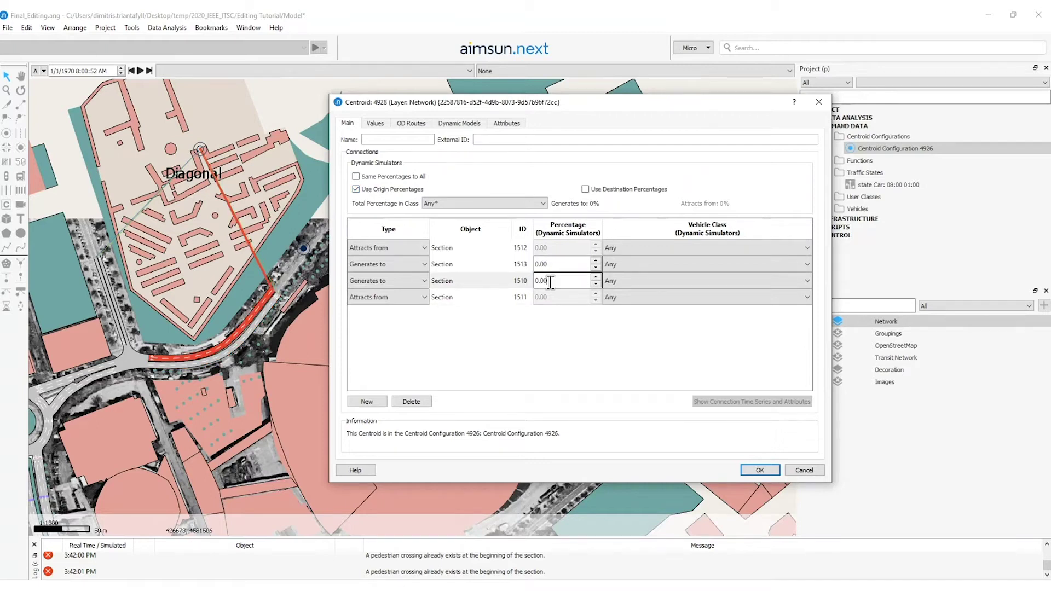
{"action": "type", "text": "90"}
{"action": "left_click", "coordinate": [515, 266]}
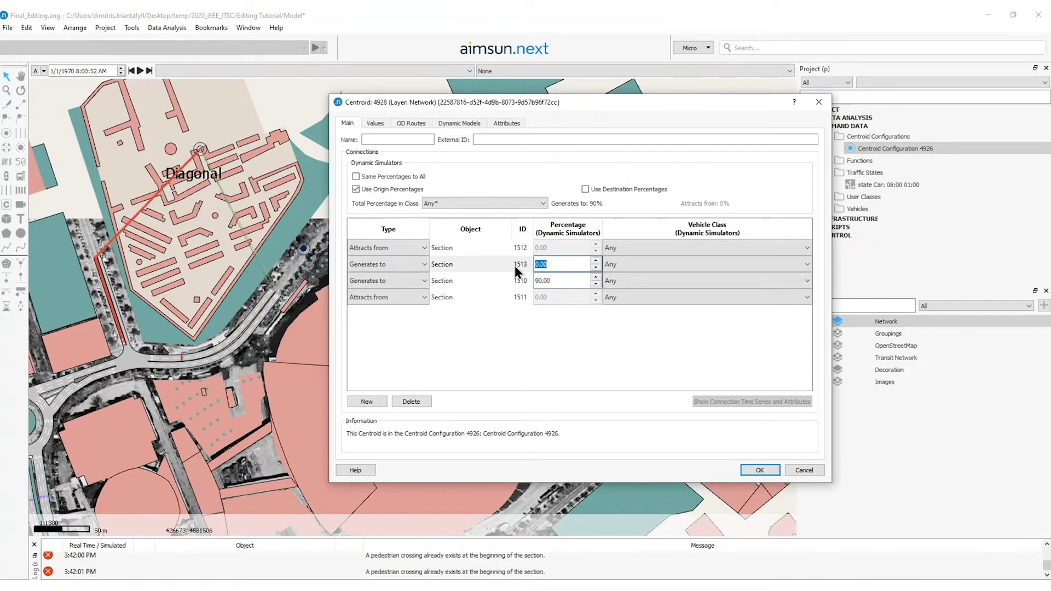
{"action": "type", "text": "10"}
Enable destination percentages with section 1512 at 10% and 1511 at 90%, and confirm.
{"action": "left_click", "coordinate": [610, 190]}
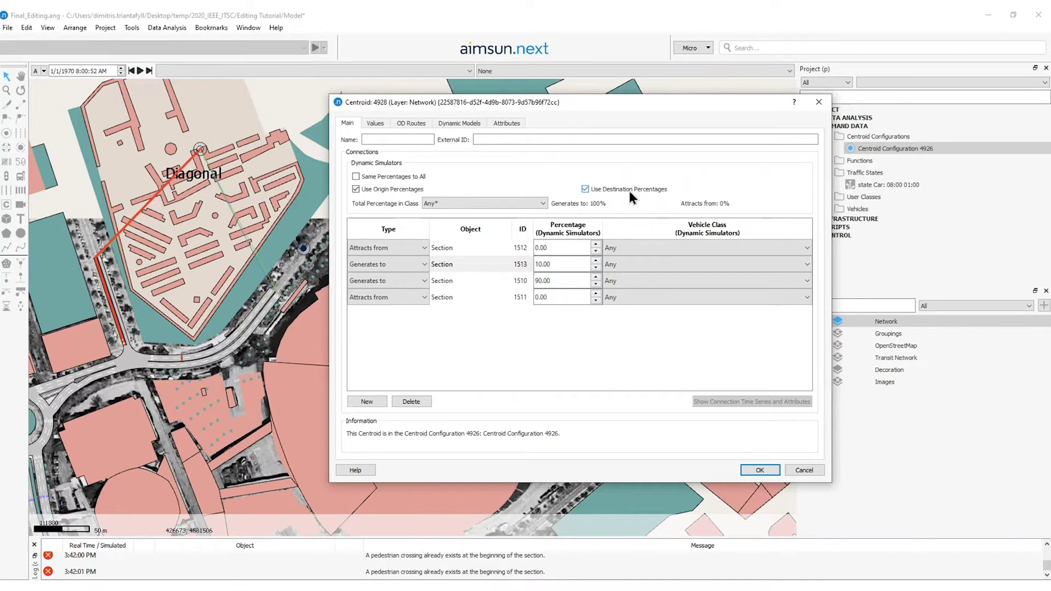
{"action": "left_click", "coordinate": [580, 248]}
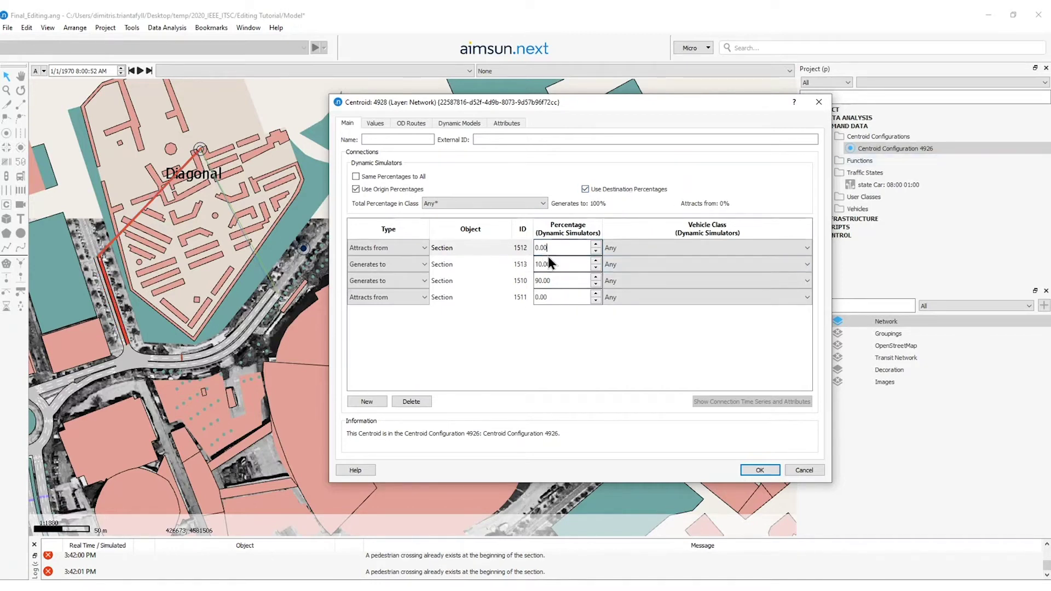
{"action": "key", "text": "ctrl+a"}
{"action": "type", "text": "10"}
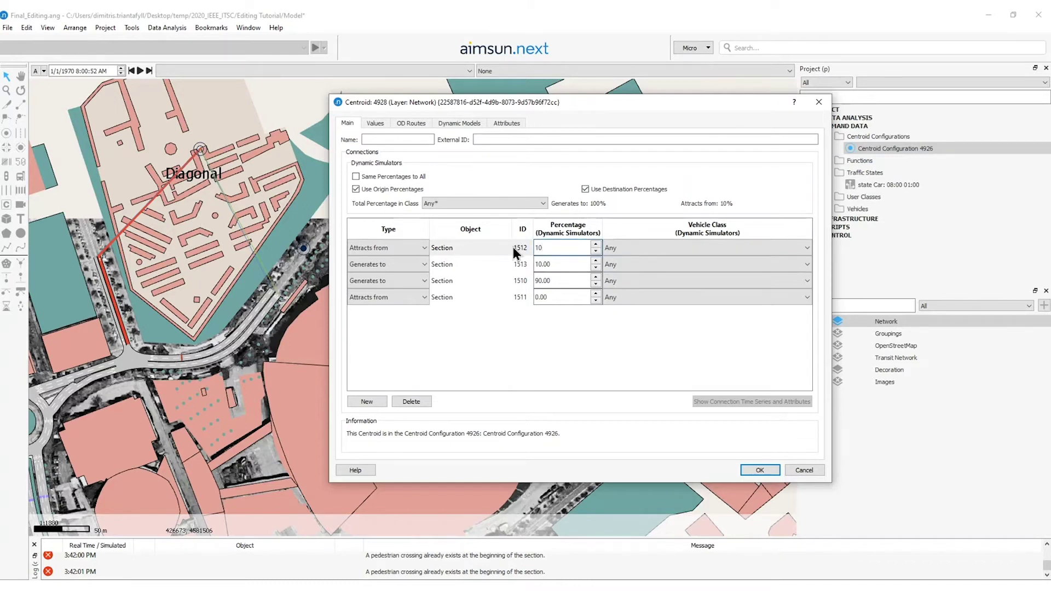
{"action": "left_click", "coordinate": [512, 296]}
{"action": "type", "text": "90"}
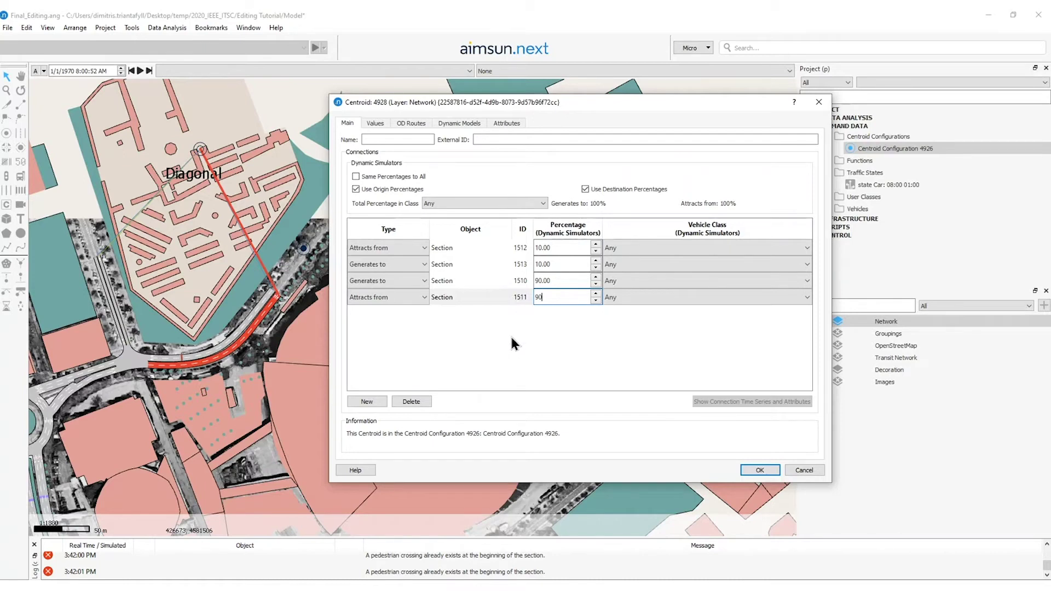
{"action": "key", "text": "Return"}
{"action": "left_click", "coordinate": [760, 472]}
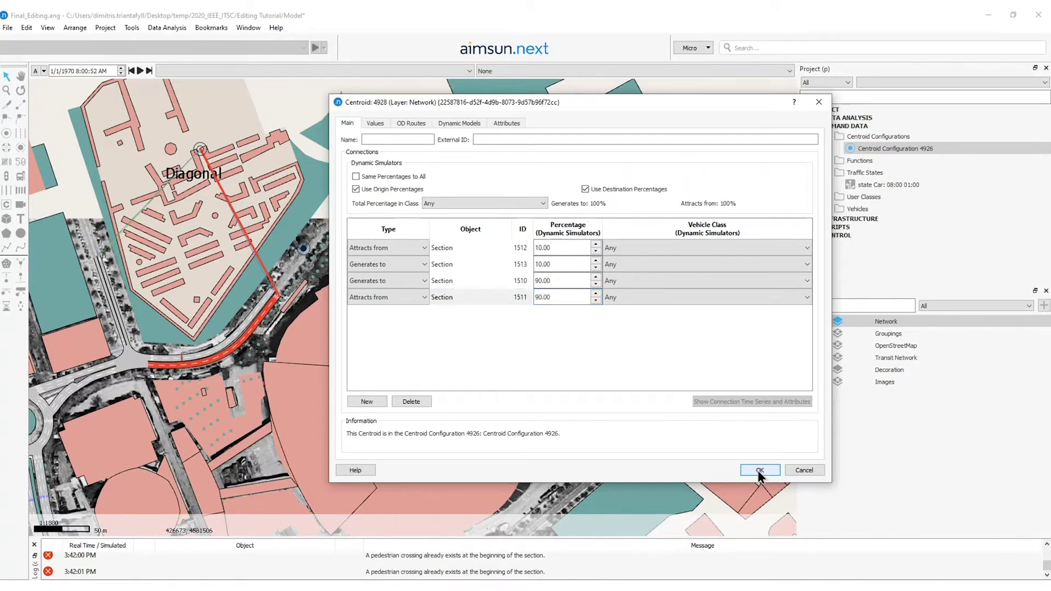
{"action": "scroll", "coordinate": [127, 209], "scroll_direction": "up", "scroll_amount": 3}
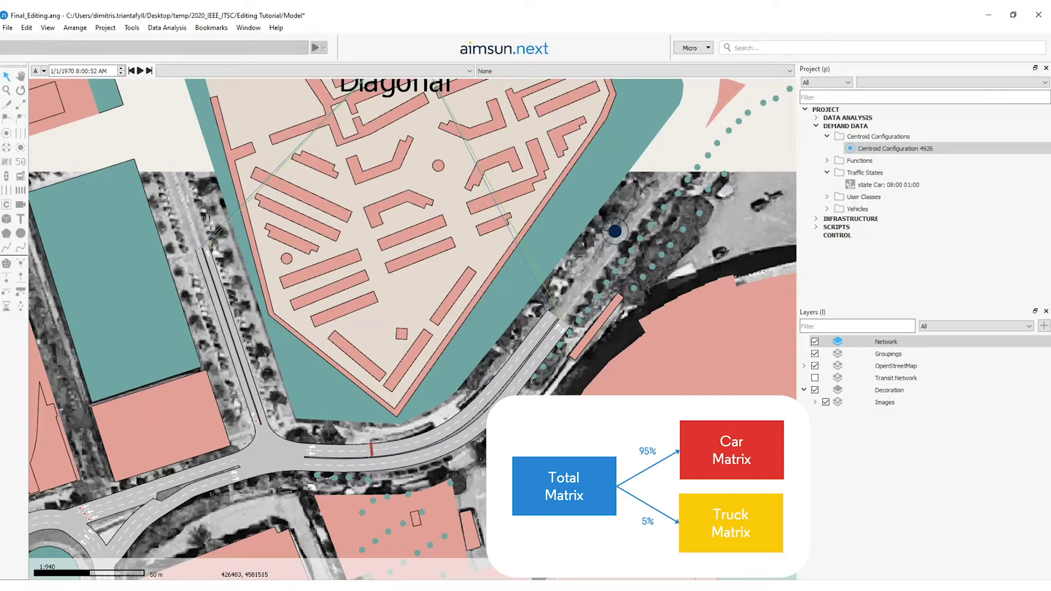
Create a new OD matrix in Centroid Configuration 4926.
{"action": "right_click", "coordinate": [863, 149]}
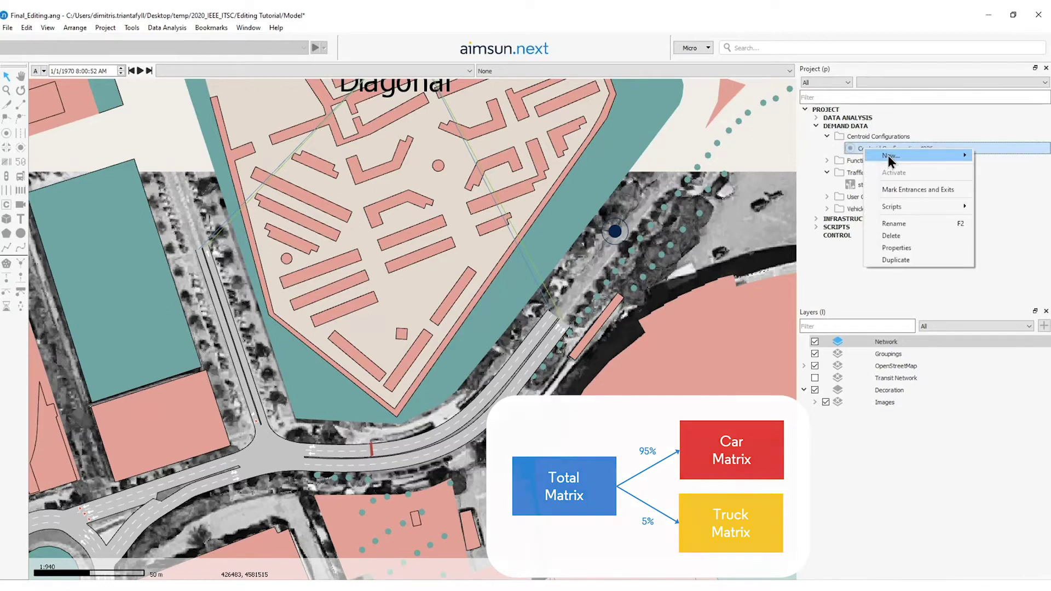
{"action": "mouse_move", "coordinate": [888, 156]}
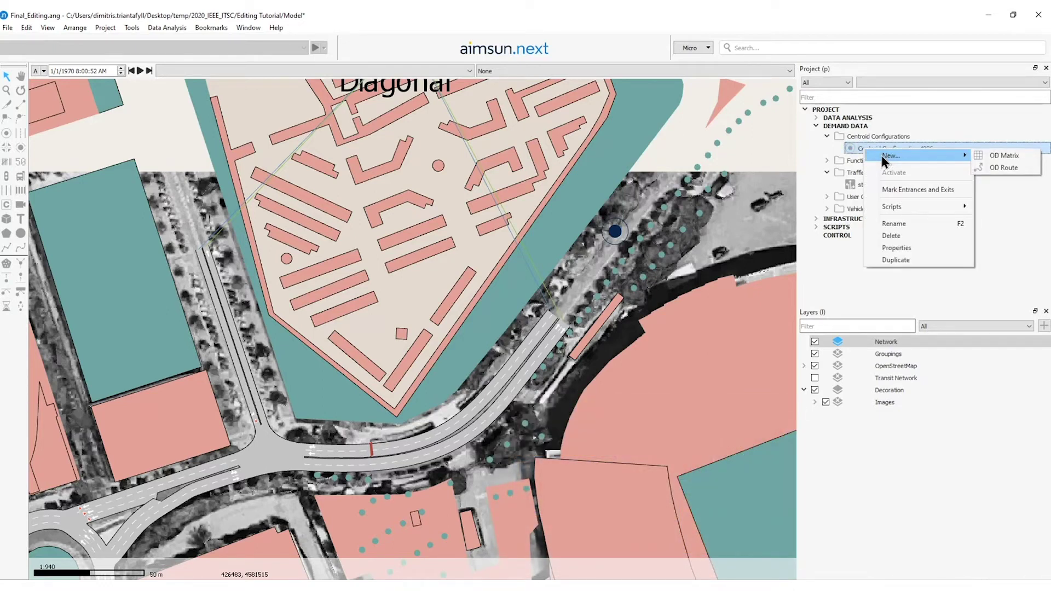
{"action": "left_click", "coordinate": [1000, 156]}
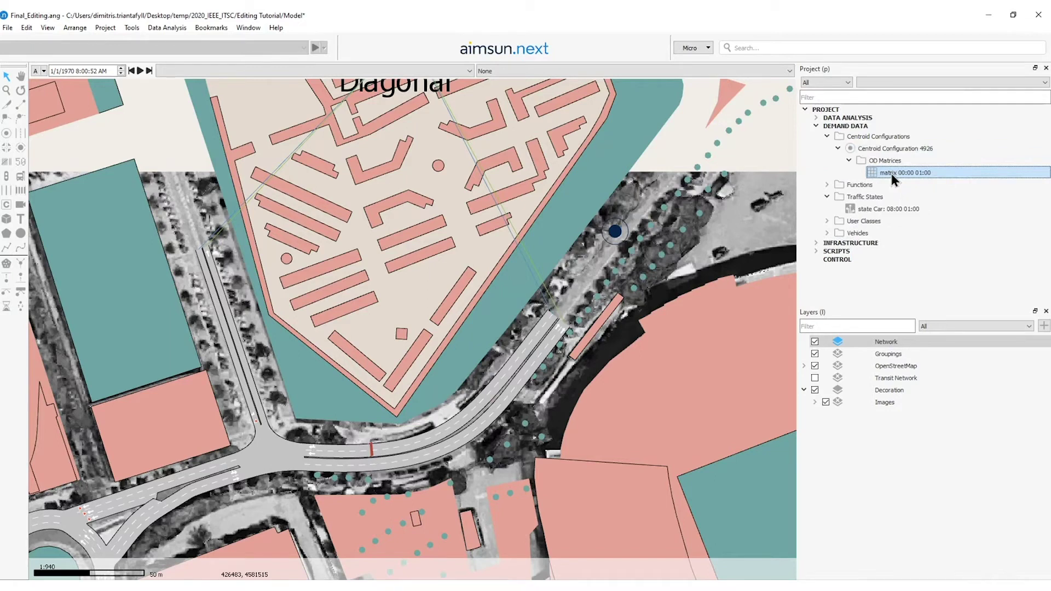
Rename the new OD matrix to Total Matrix.
{"action": "right_click", "coordinate": [892, 173]}
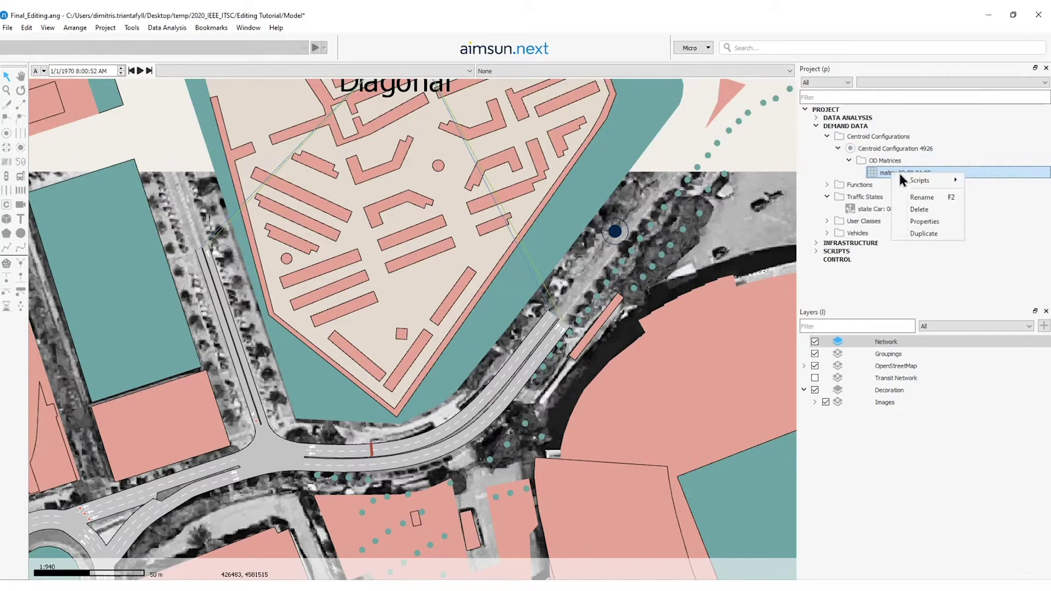
{"action": "left_click", "coordinate": [911, 193]}
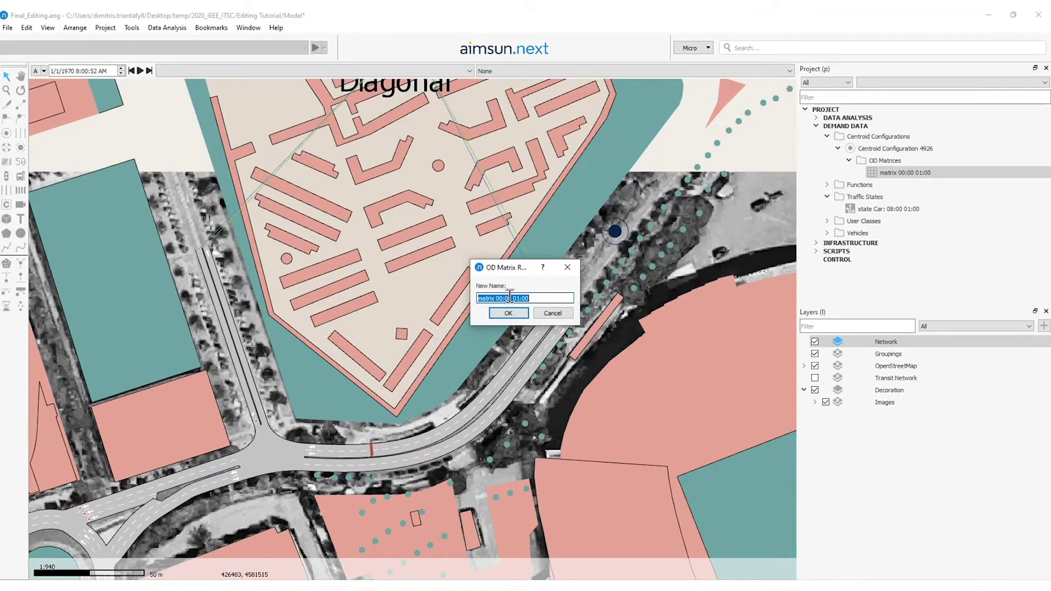
{"action": "type", "text": "Total Matrix"}
{"action": "key", "text": "Return"}
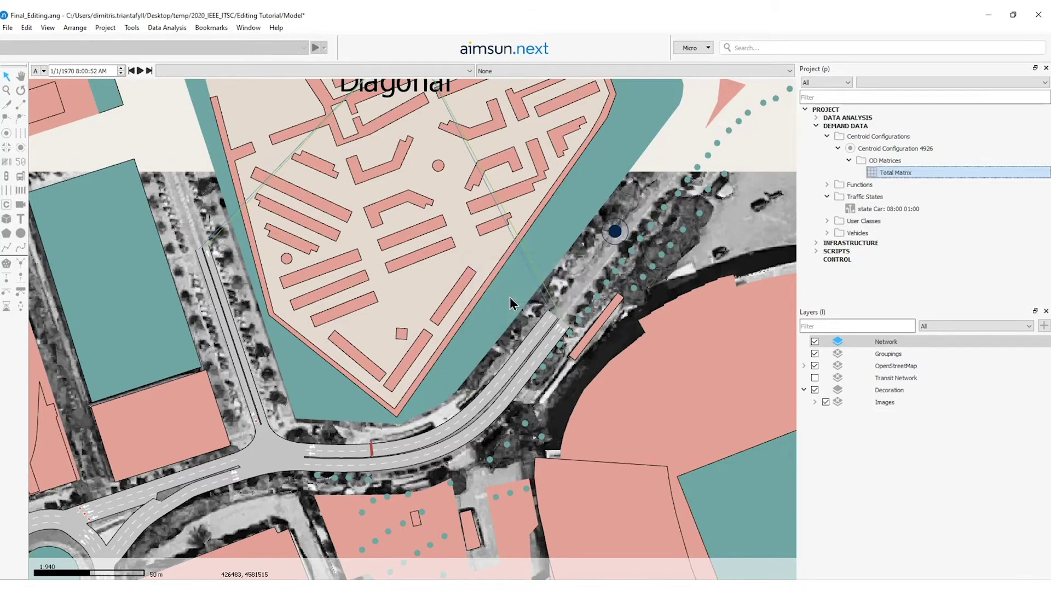
Set the Total Matrix's initial time to 08:00 and vehicle type to 53: Car.
{"action": "double_click", "coordinate": [889, 173]}
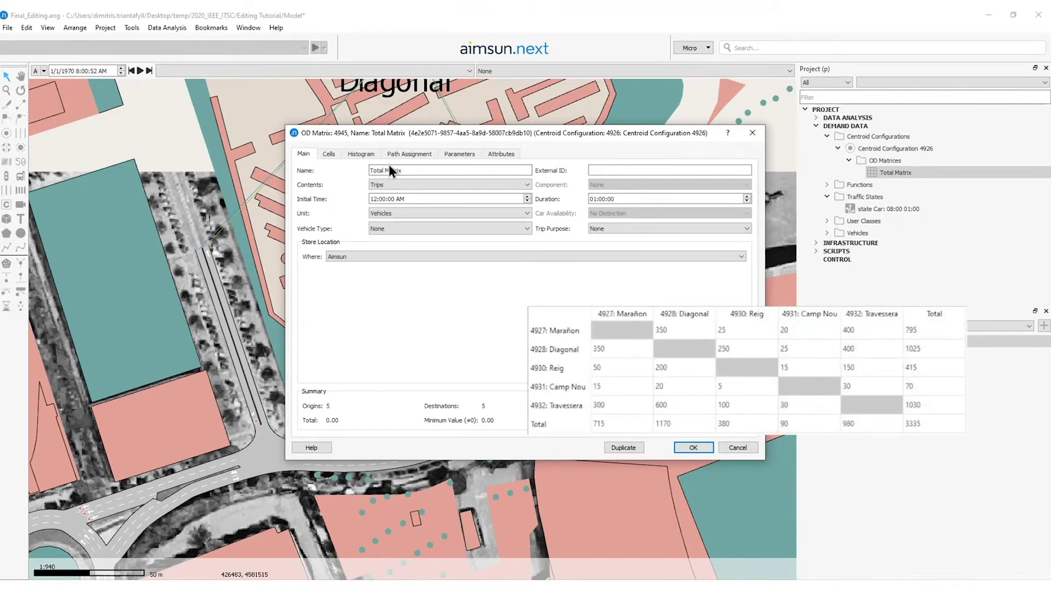
{"action": "left_click", "coordinate": [369, 201]}
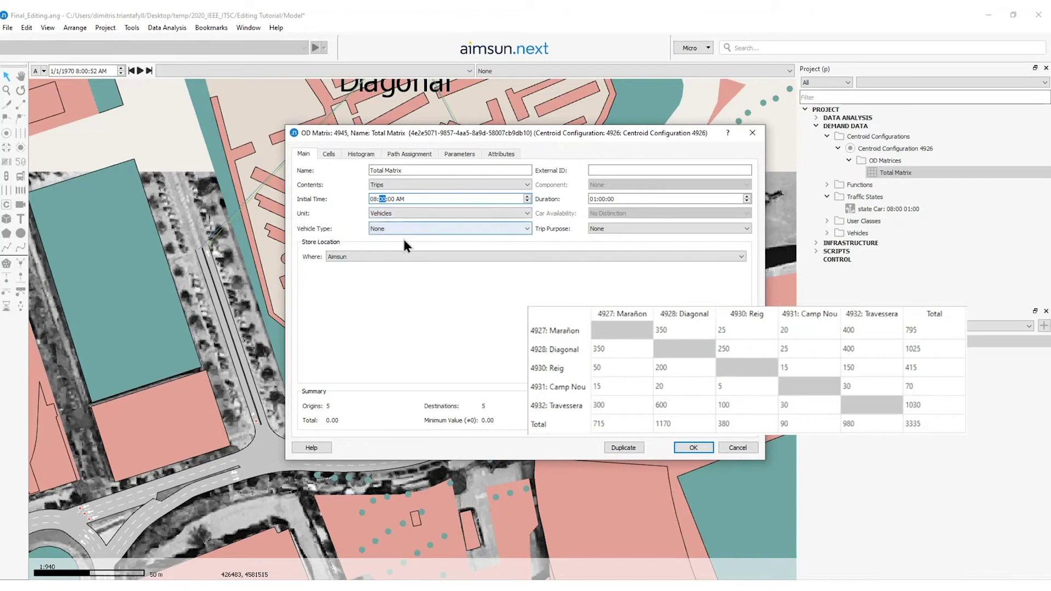
{"action": "left_click", "coordinate": [389, 228]}
{"action": "left_click", "coordinate": [399, 268]}
Label matrix headers by ID only and enter the Marañon row trips: 350, 25, 20, 400.
{"action": "left_click", "coordinate": [329, 154]}
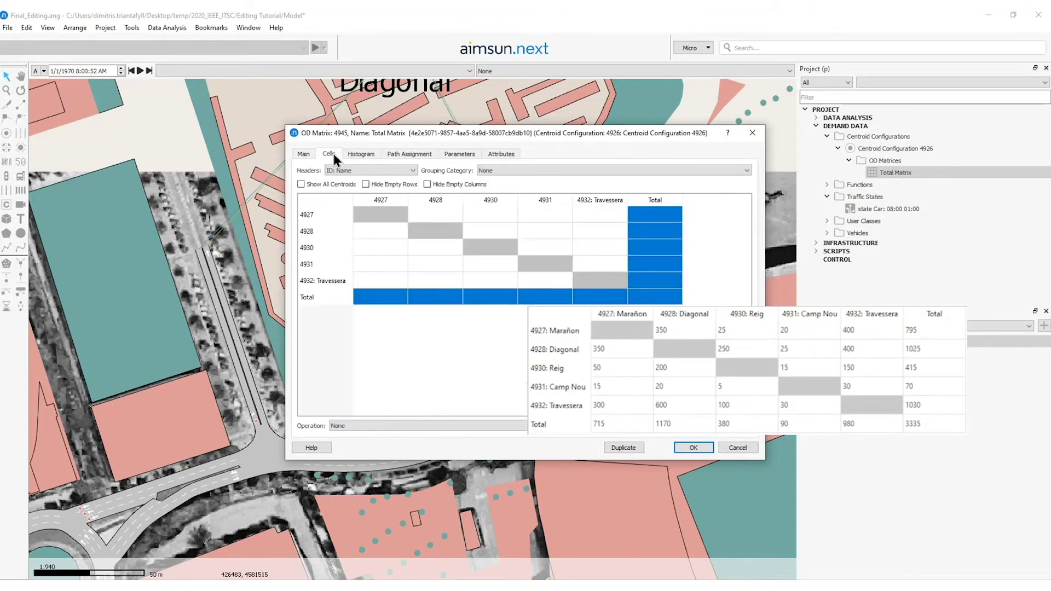
{"action": "left_click", "coordinate": [334, 170]}
{"action": "left_click", "coordinate": [343, 192]}
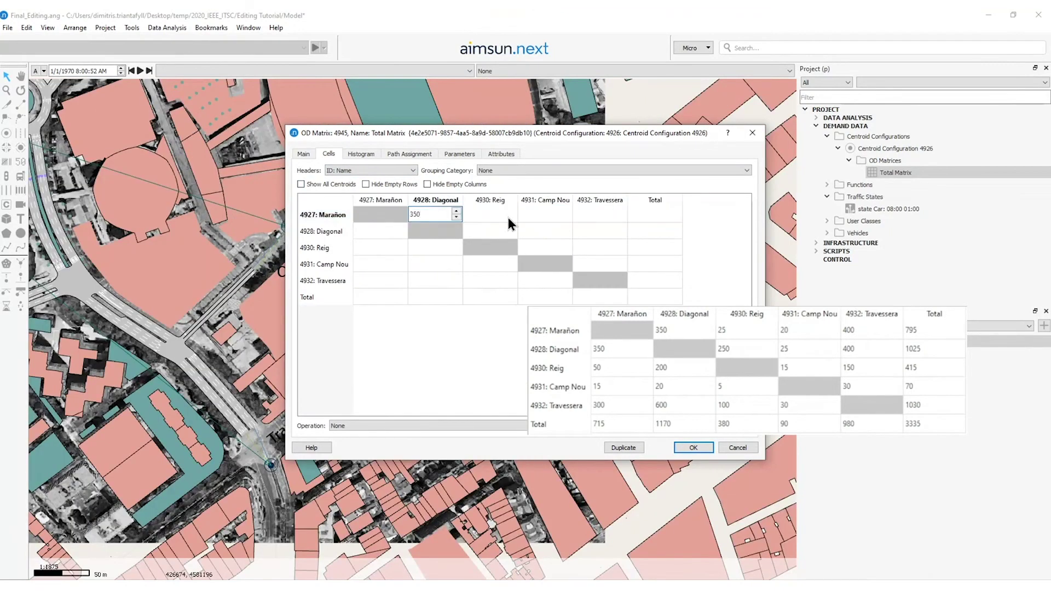
{"action": "type", "text": "350"}
{"action": "left_click", "coordinate": [491, 214]}
{"action": "type", "text": "25"}
{"action": "left_click", "coordinate": [545, 215]}
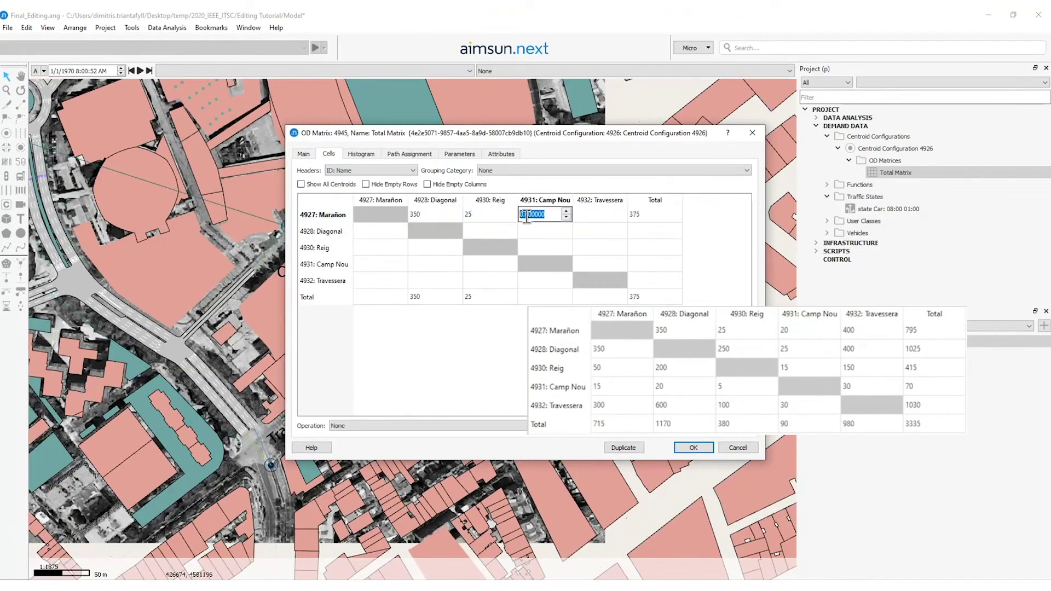
{"action": "type", "text": "20"}
{"action": "left_click", "coordinate": [590, 216]}
{"action": "type", "text": "400"}
{"action": "left_click", "coordinate": [379, 231]}
Enter the Diagonal and Reig rows: 350, 250, 25, 400 and 50, 200, 15, 150.
{"action": "type", "text": "350"}
{"action": "left_click", "coordinate": [490, 230]}
{"action": "type", "text": "250"}
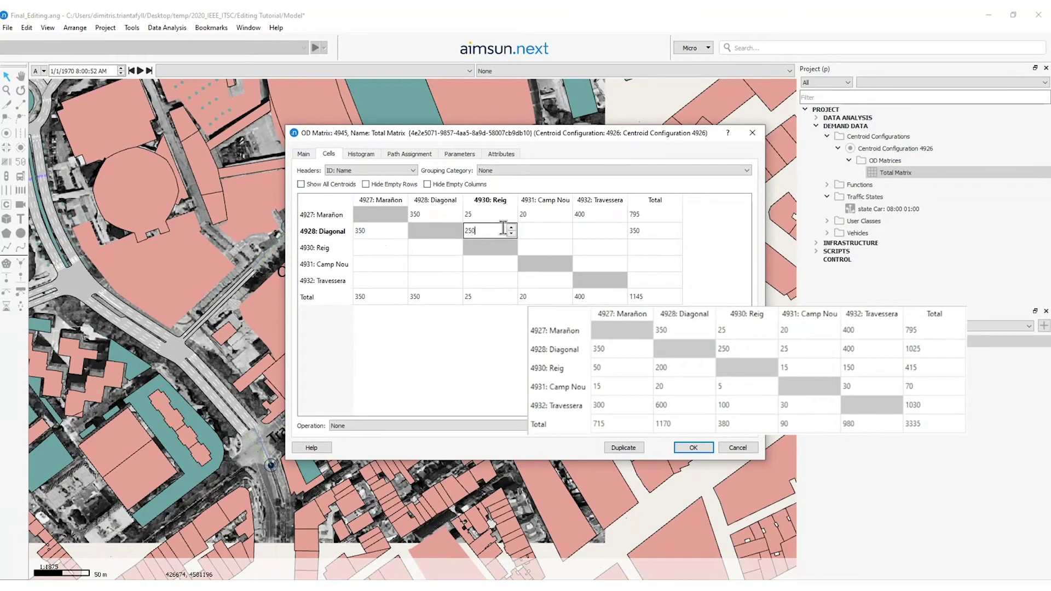
{"action": "left_click", "coordinate": [545, 231]}
{"action": "type", "text": "25"}
{"action": "left_click", "coordinate": [599, 230]}
{"action": "type", "text": "400"}
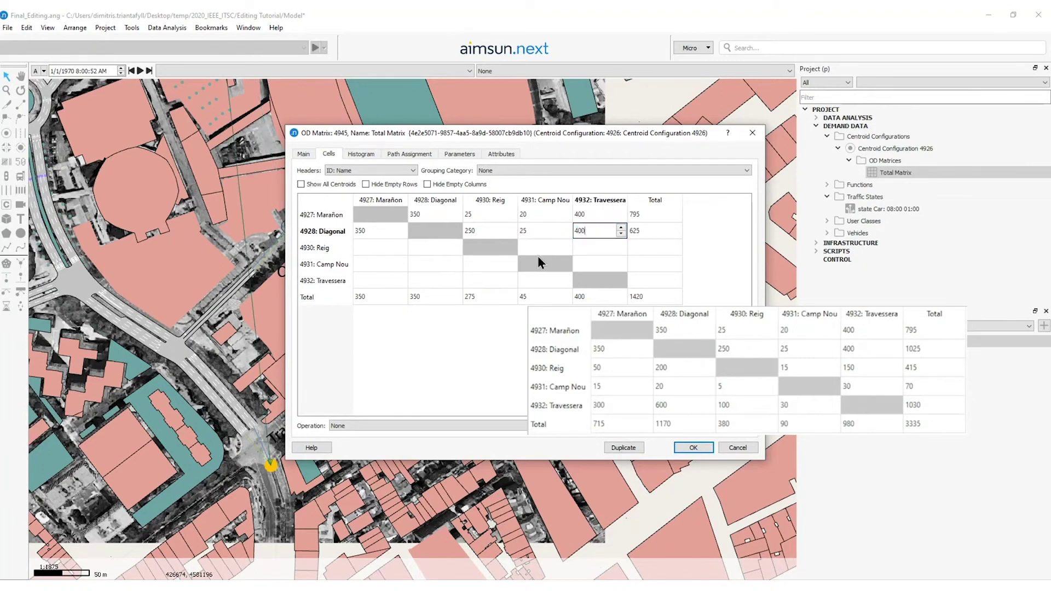
{"action": "left_click", "coordinate": [370, 248]}
{"action": "type", "text": "50"}
{"action": "left_click", "coordinate": [436, 247]}
{"action": "type", "text": "200"}
{"action": "left_click", "coordinate": [545, 247]}
{"action": "type", "text": "15"}
{"action": "left_click", "coordinate": [600, 247]}
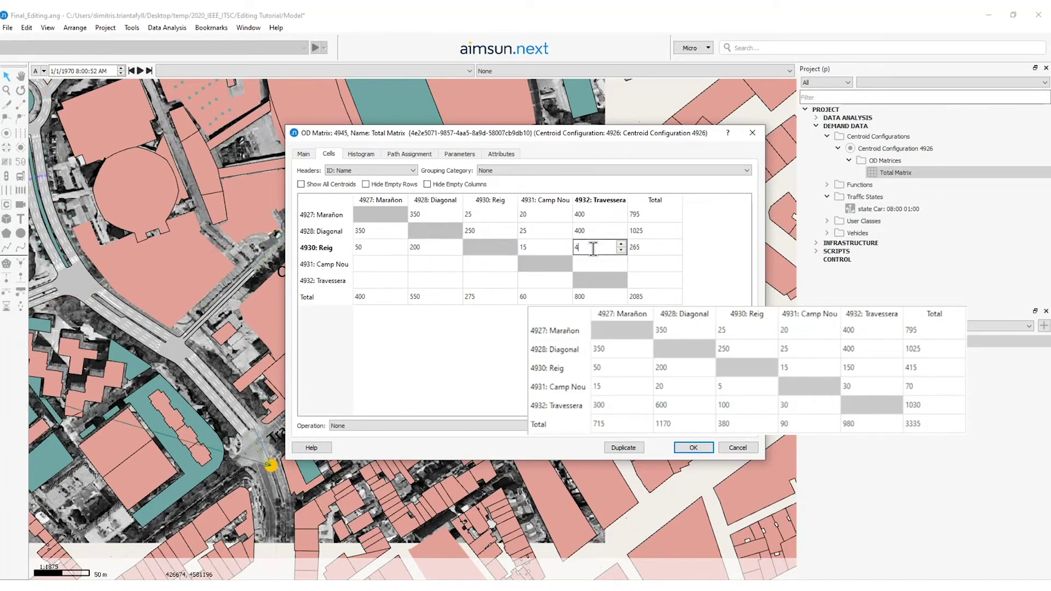
{"action": "type", "text": "150"}
{"action": "left_click", "coordinate": [373, 262]}
{"action": "type", "text": "15"}
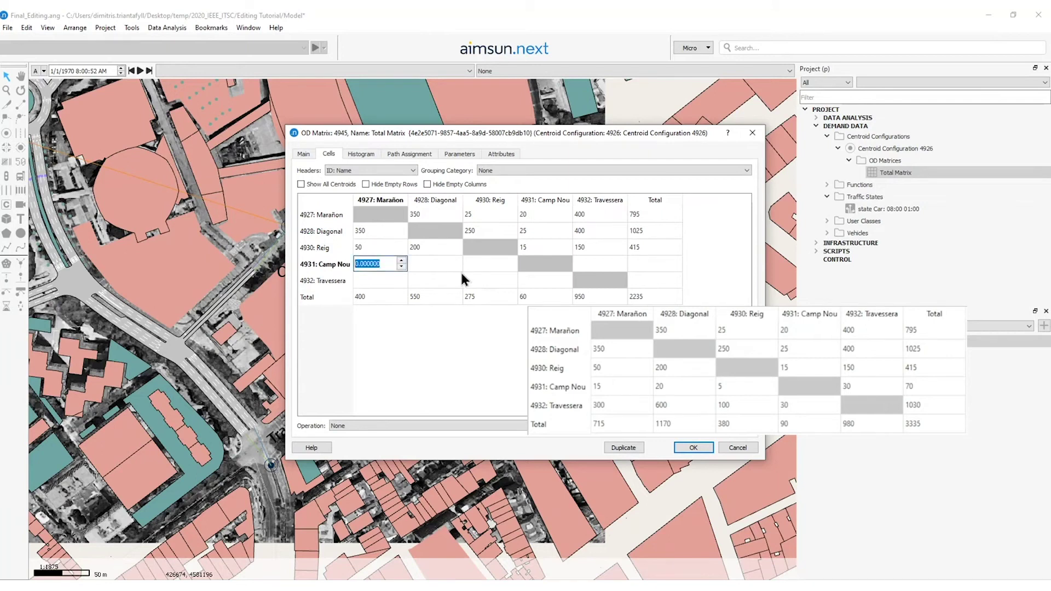
Enter the Camp Nou and Travessera rows, correcting Travessera–Marañon to 300 (600, 100, 30).
{"action": "left_click", "coordinate": [436, 264]}
{"action": "type", "text": "20"}
{"action": "left_click", "coordinate": [487, 264]}
{"action": "type", "text": "5"}
{"action": "left_click", "coordinate": [599, 264]}
{"action": "type", "text": "30"}
{"action": "left_click", "coordinate": [378, 281]}
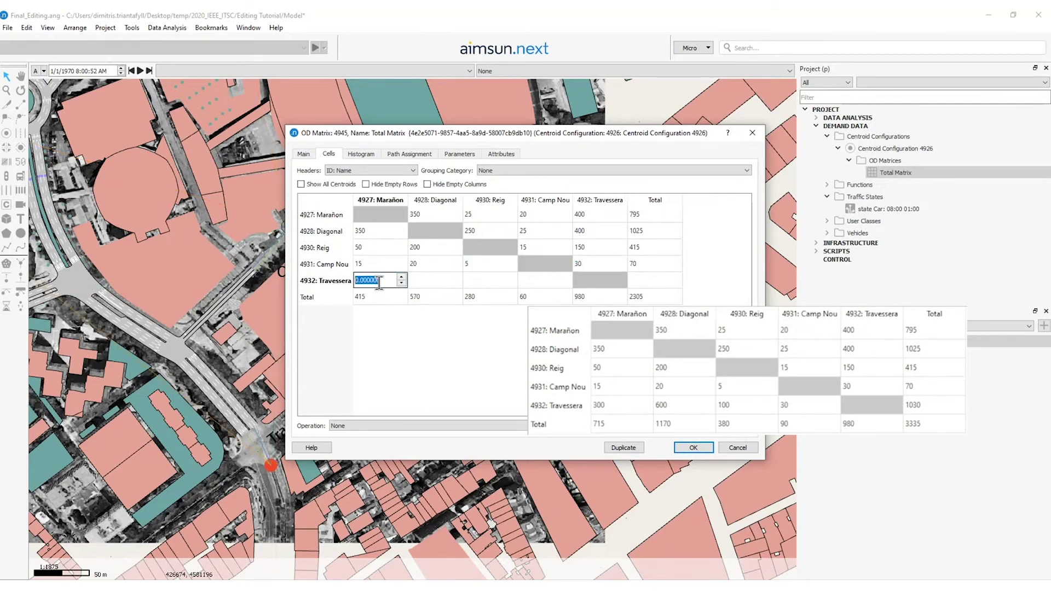
{"action": "type", "text": "601"}
{"action": "left_click", "coordinate": [436, 281]}
{"action": "left_click", "coordinate": [376, 281]}
{"action": "type", "text": "300"}
{"action": "left_click", "coordinate": [449, 280]}
{"action": "type", "text": "600"}
{"action": "left_click", "coordinate": [490, 280]}
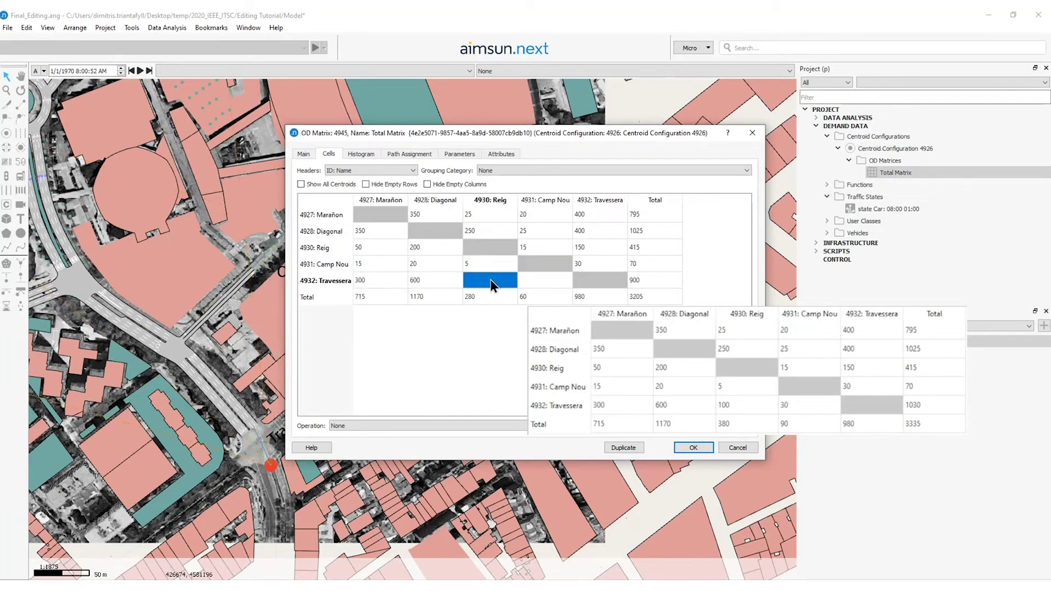
{"action": "type", "text": "100"}
{"action": "left_click", "coordinate": [564, 281]}
{"action": "type", "text": "30"}
{"action": "left_click", "coordinate": [566, 348]}
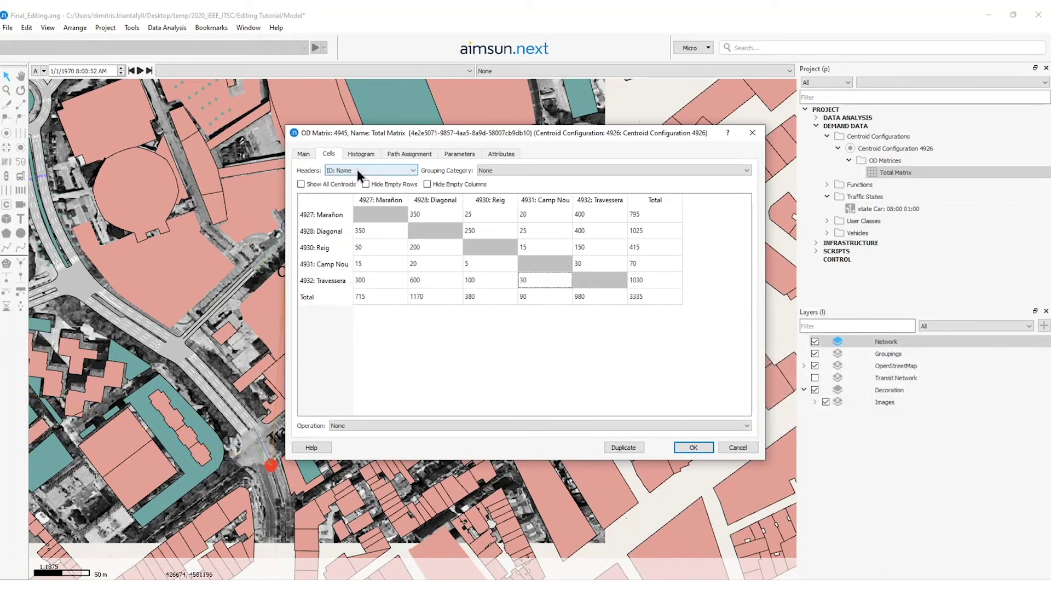
{"action": "left_click", "coordinate": [357, 169]}
Run a Split operation on the Total Matrix with shares of 95% and 5%.
{"action": "left_click", "coordinate": [392, 425]}
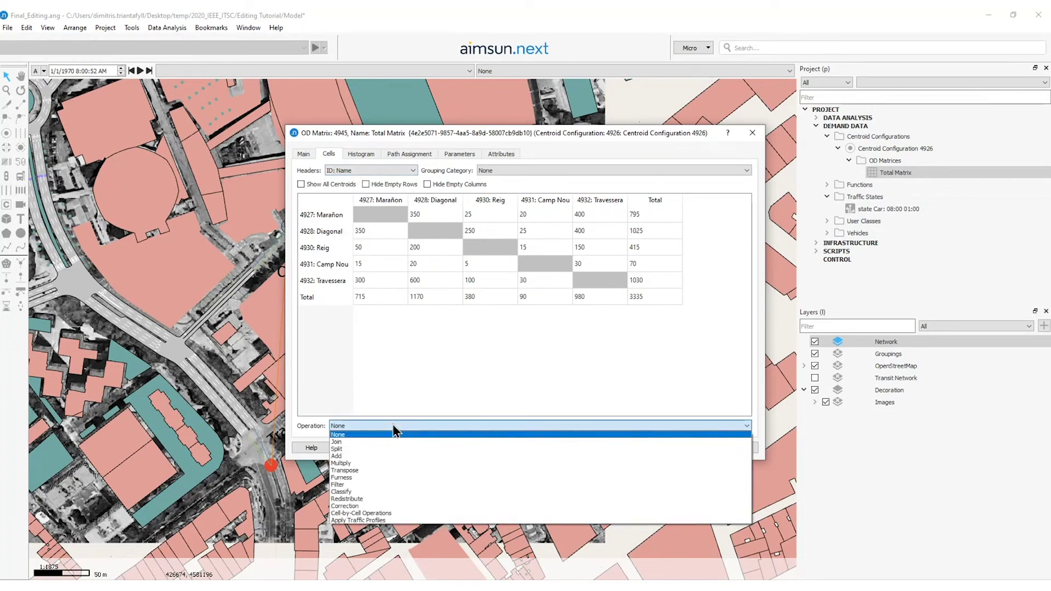
{"action": "left_click", "coordinate": [395, 448]}
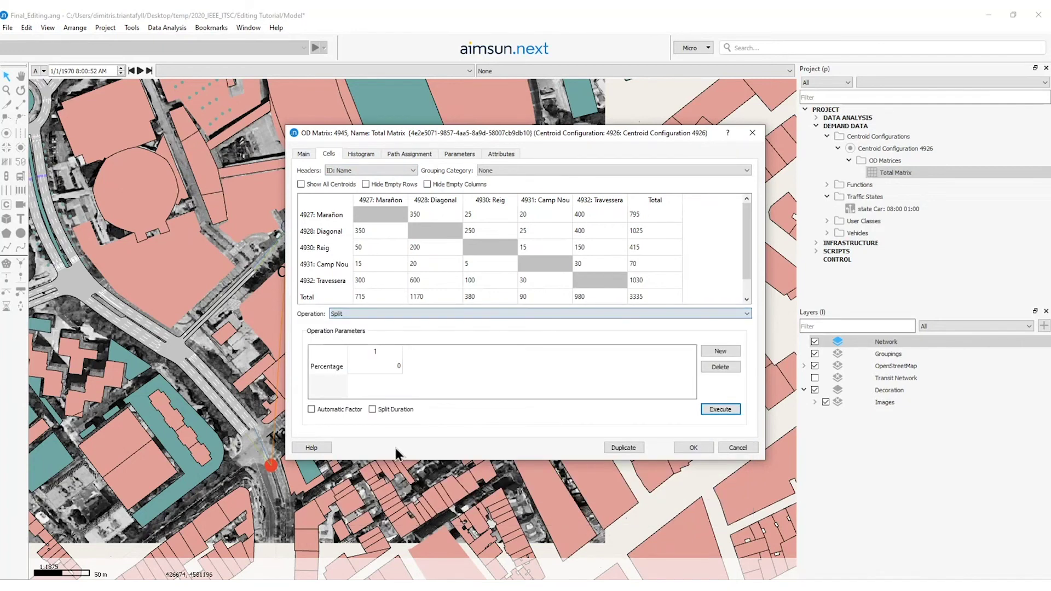
{"action": "left_click", "coordinate": [714, 352]}
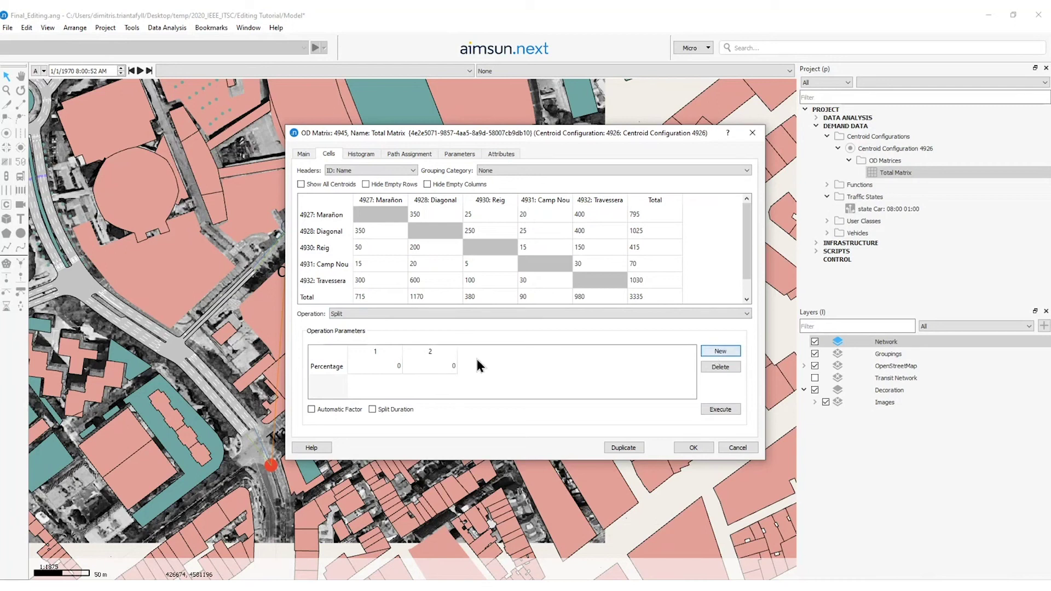
{"action": "double_click", "coordinate": [367, 366]}
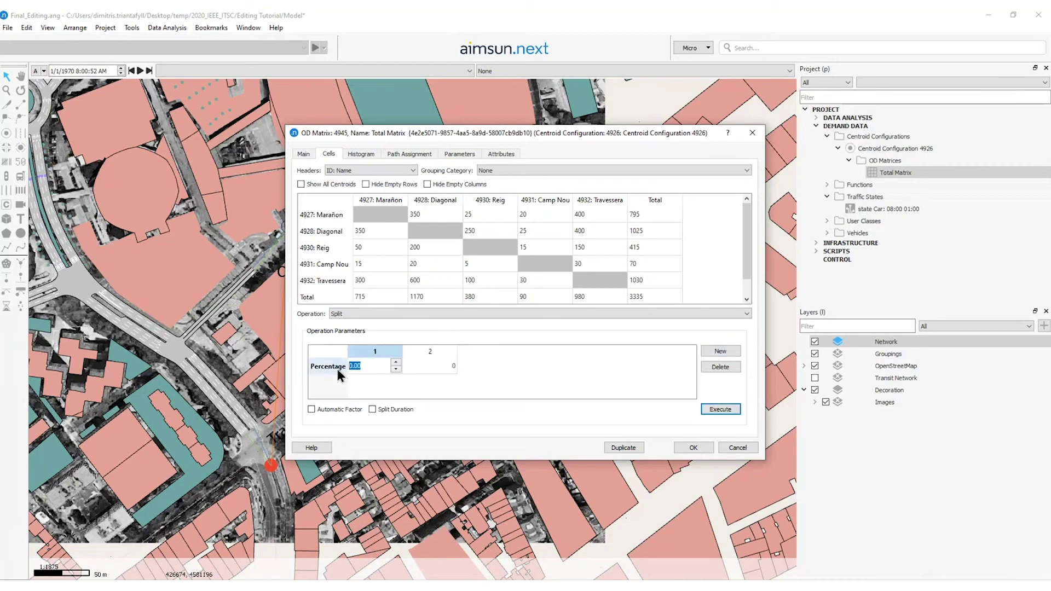
{"action": "double_click", "coordinate": [421, 366]}
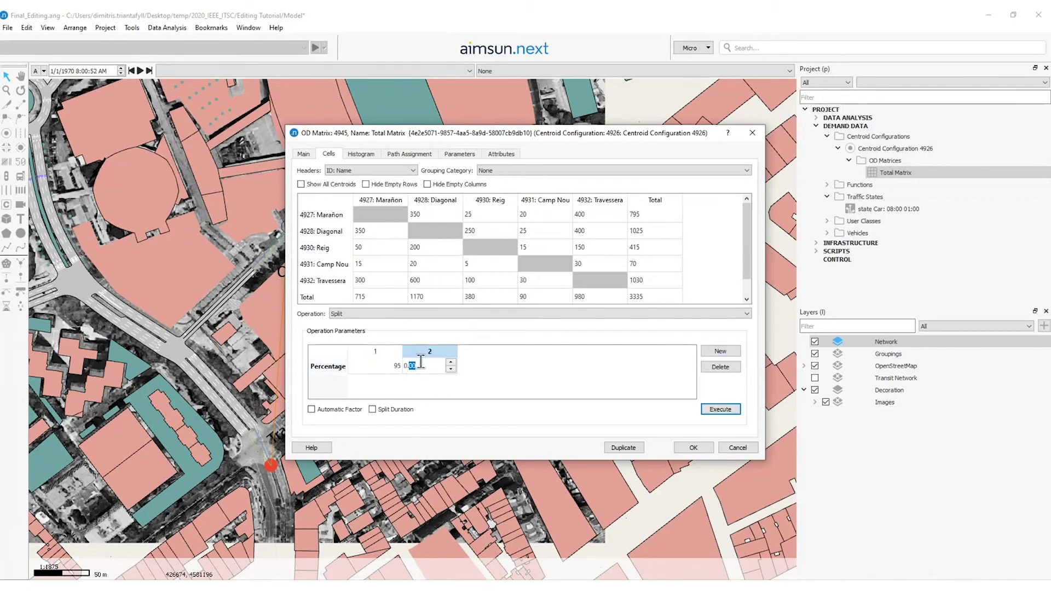
{"action": "type", "text": "5"}
{"action": "left_click", "coordinate": [506, 374]}
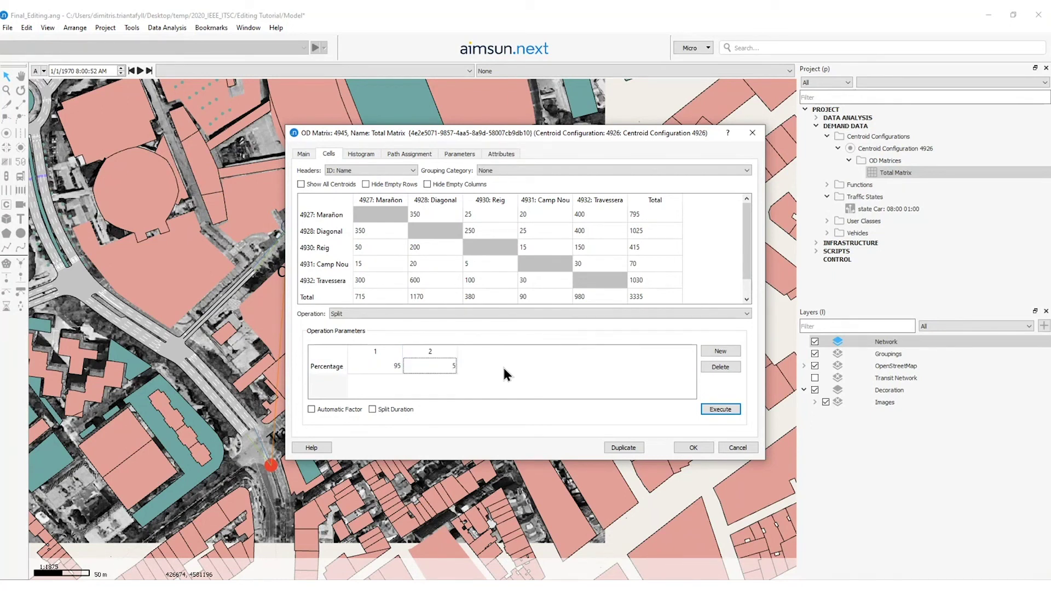
{"action": "left_click", "coordinate": [718, 409]}
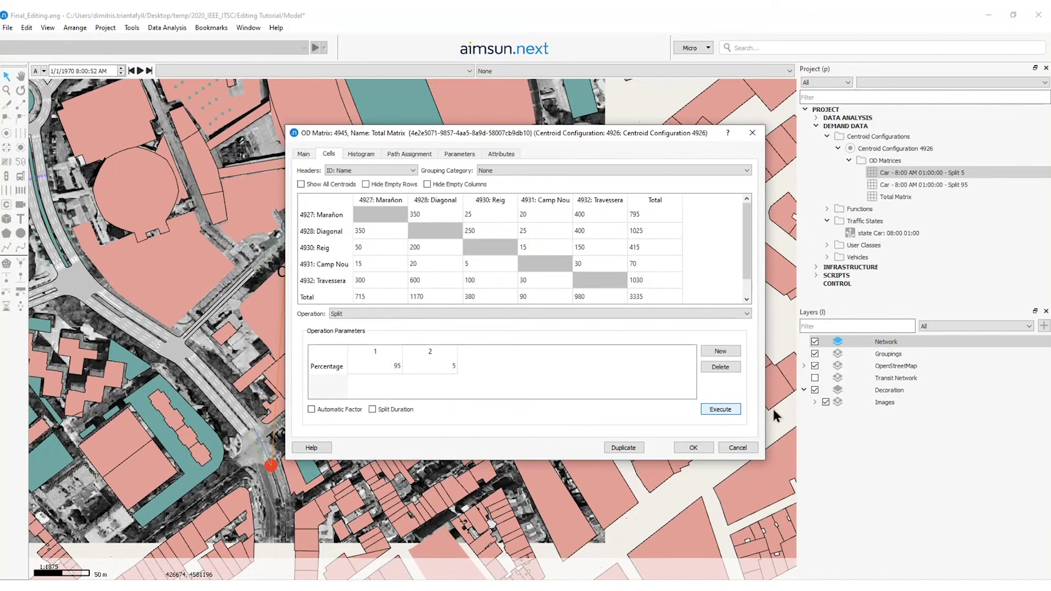
Close the Total matrix and set the Split 5 matrix's vehicle type to 56: Truck.
{"action": "left_click", "coordinate": [705, 446]}
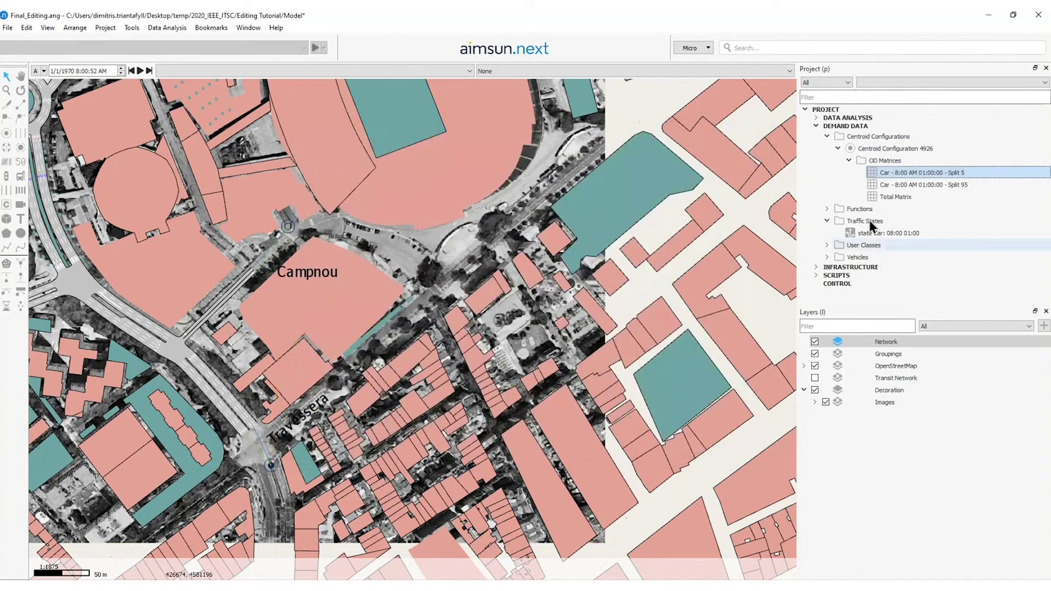
{"action": "double_click", "coordinate": [891, 173]}
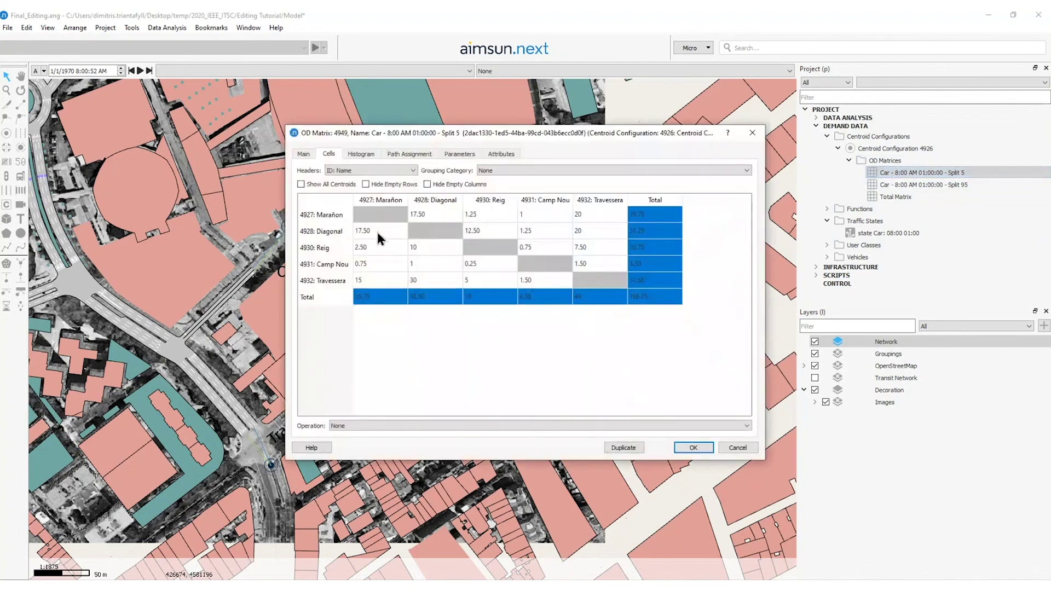
{"action": "left_click", "coordinate": [303, 154]}
{"action": "left_click", "coordinate": [407, 230]}
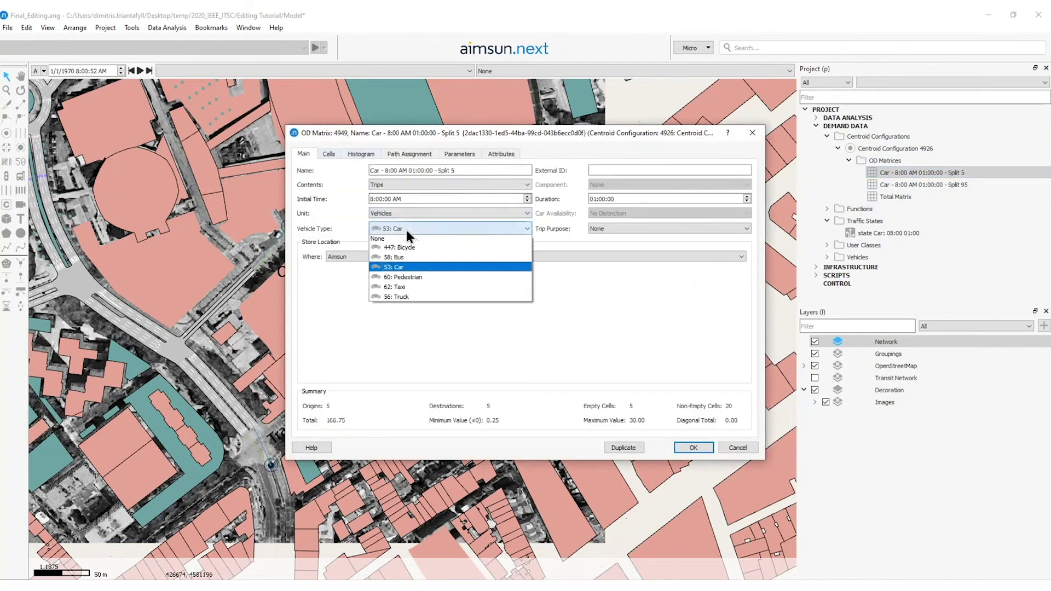
{"action": "left_click", "coordinate": [408, 297]}
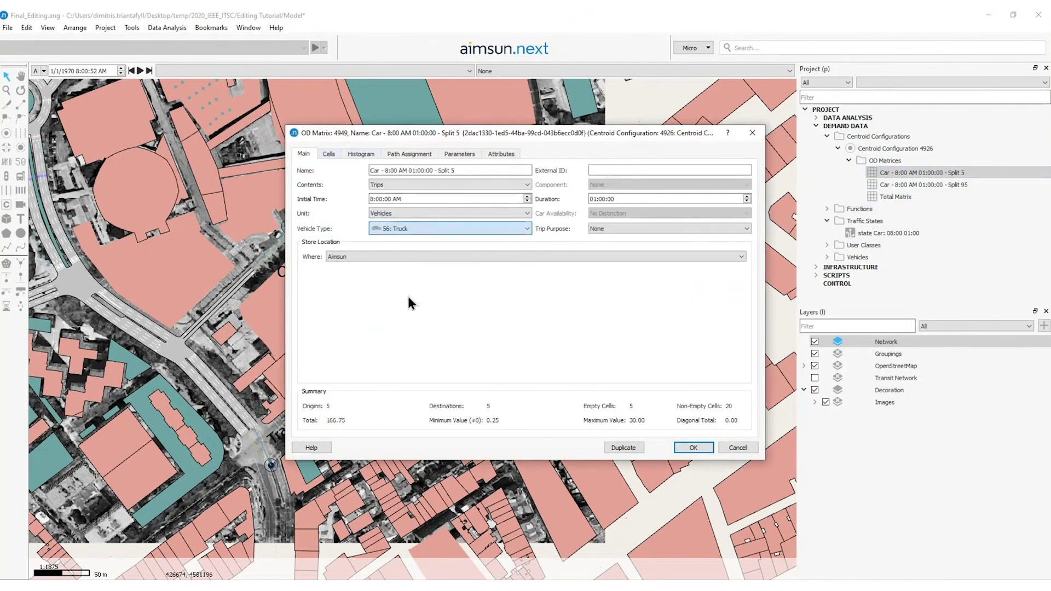